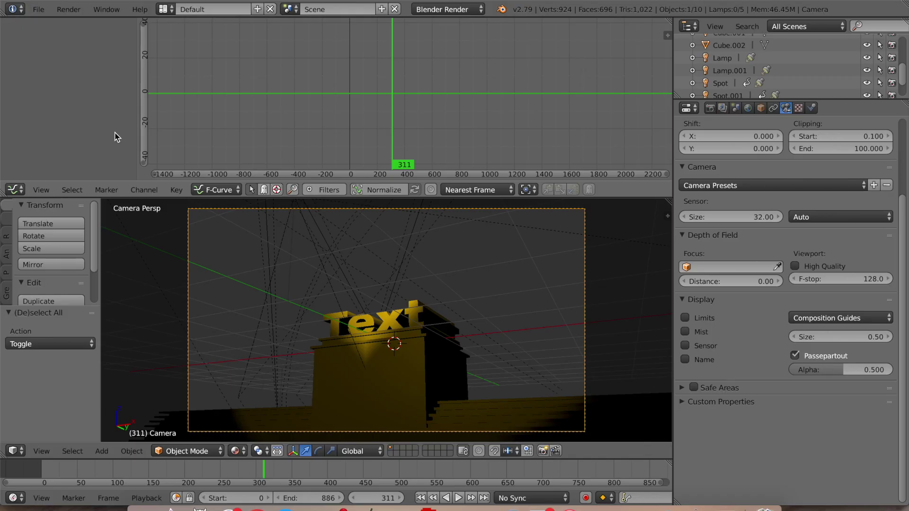
Look over the text, pedestal and camera placement from several angles, ending in the camera view
scroll(422, 306, "left", 5)
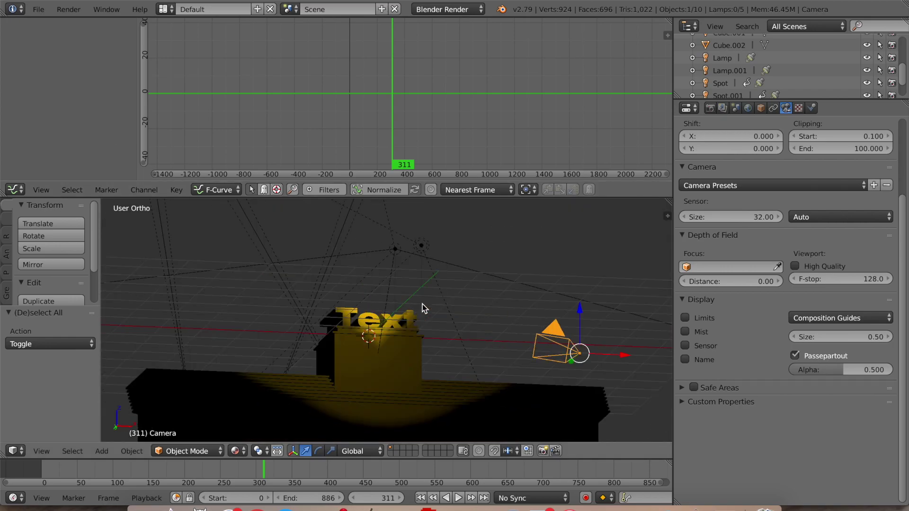
scroll(422, 306, "right", 4)
scroll(422, 305, "up", 5)
middle_click_drag(424, 309, 425, 308)
scroll(424, 309, "right", 5)
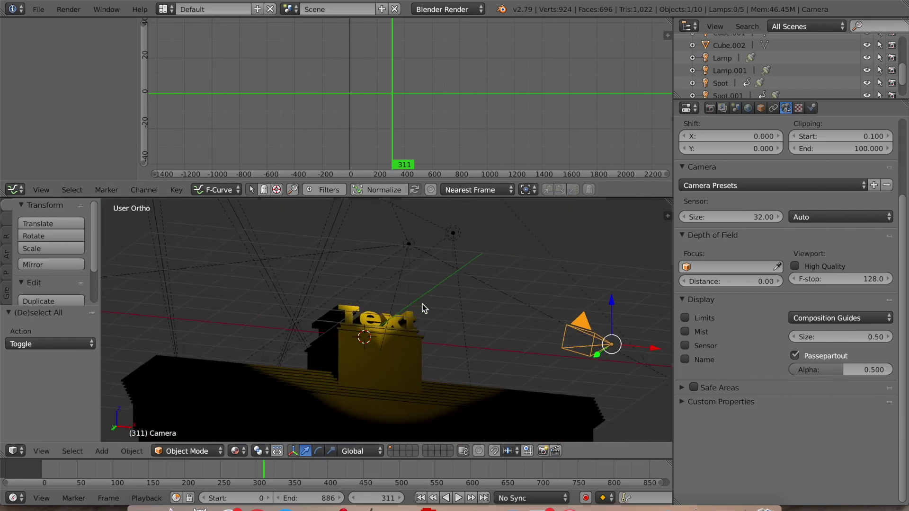
scroll(585, 320, "right", 4)
left_click(42, 452)
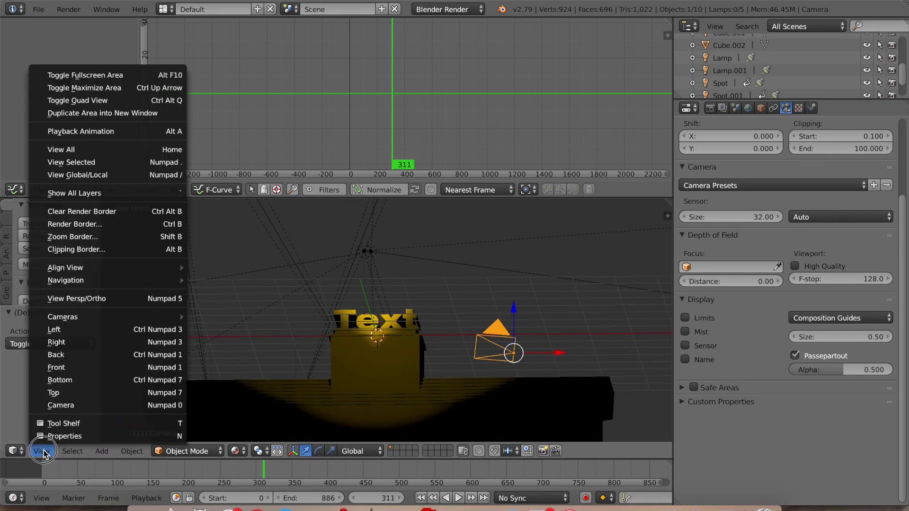
left_click(68, 406)
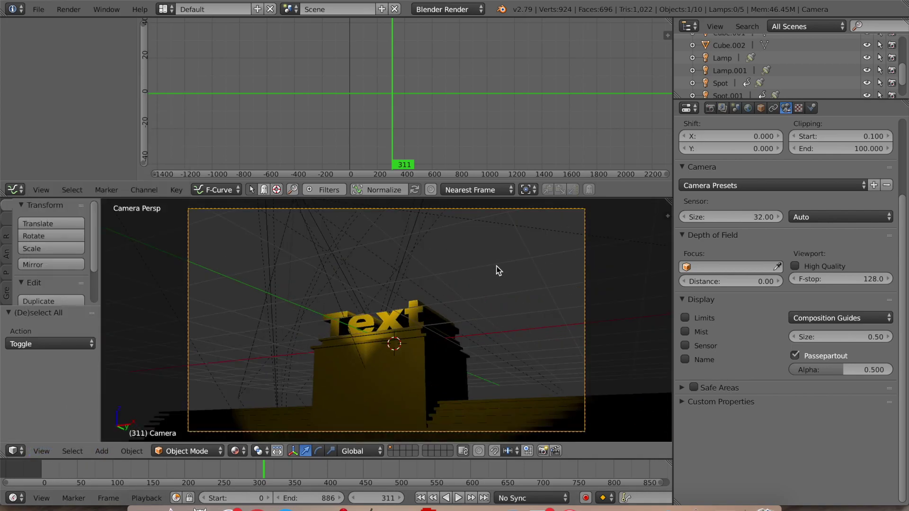
Insert keyframes for the camera's rotation and location at frame 311
left_click(760, 108)
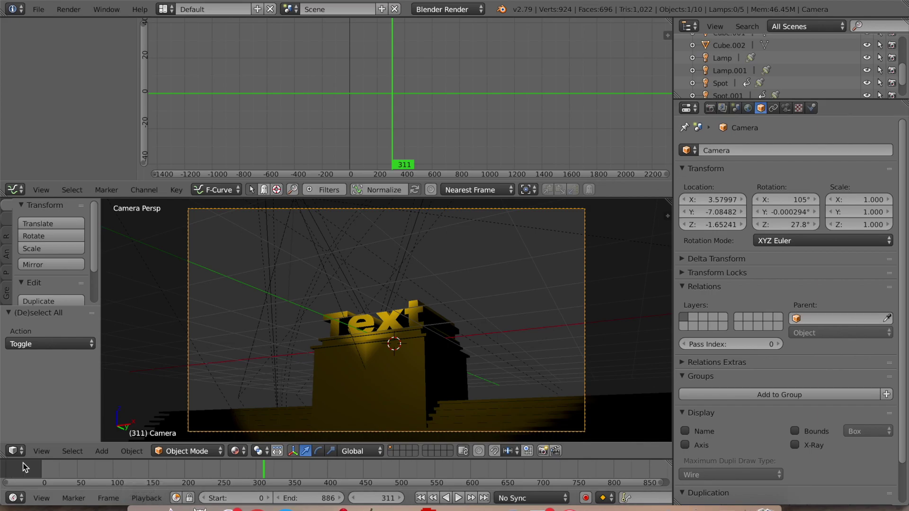
right_click(782, 216)
left_click(783, 210)
key("shift+Left")
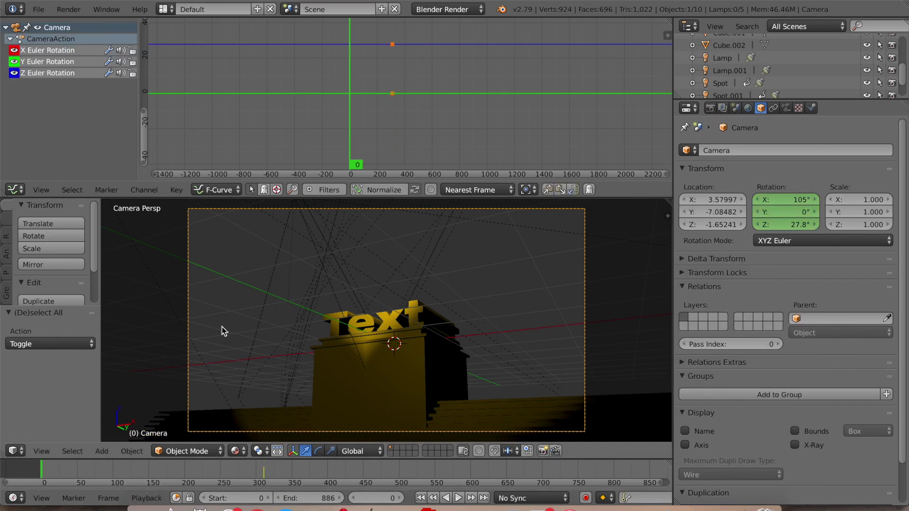
key("Up")
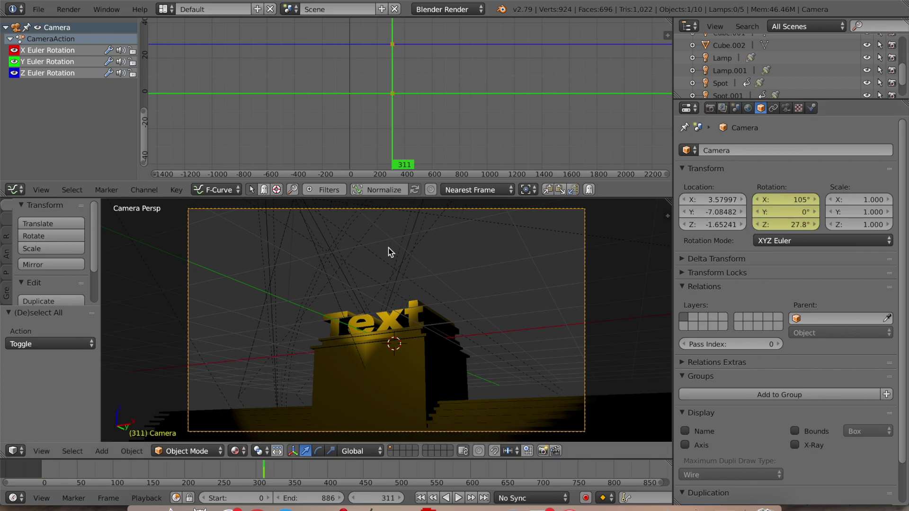
key("i")
At frame 0, lock the camera to the view, reposition it to the side of the text, and keyframe its location and rotation
key("shift+Left")
key("n")
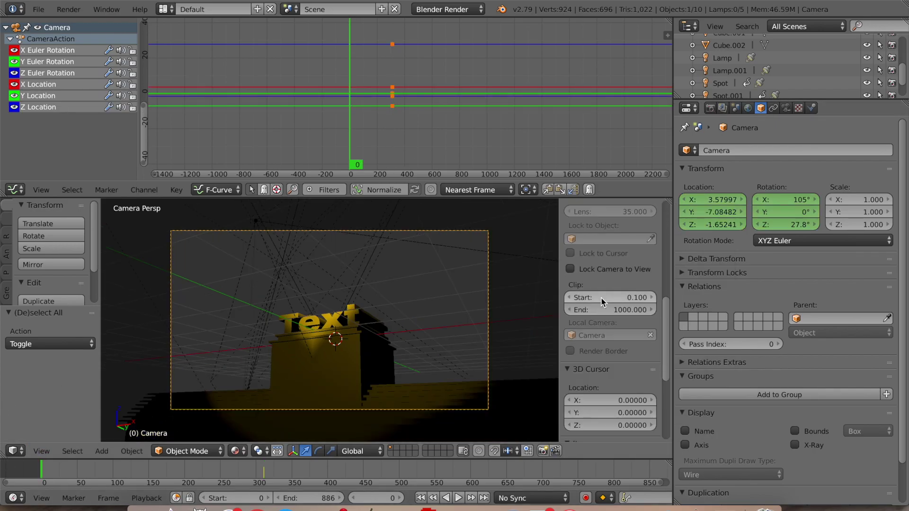
middle_click_drag(371, 291, 467, 297)
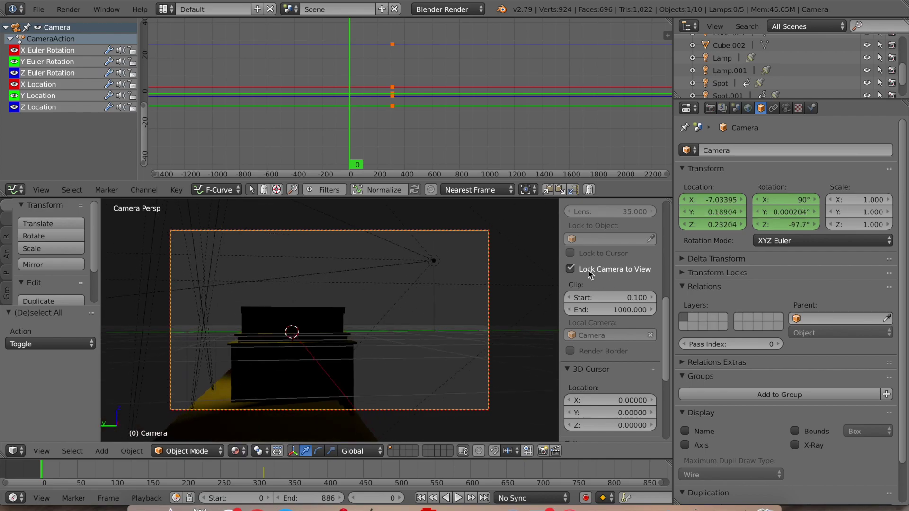
key("i")
left_click(396, 315)
Play back the camera animation and return to the keyframe at frame 311
left_click(458, 498)
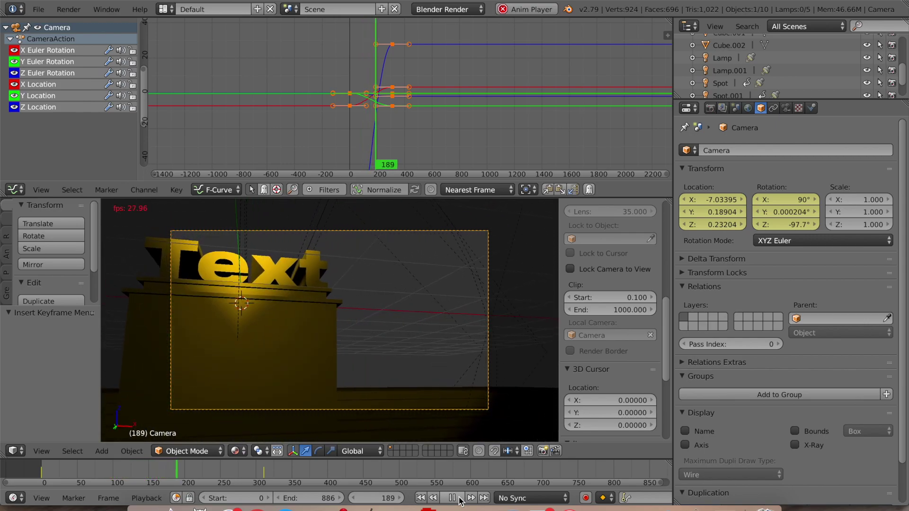
left_click(452, 498)
key("Up")
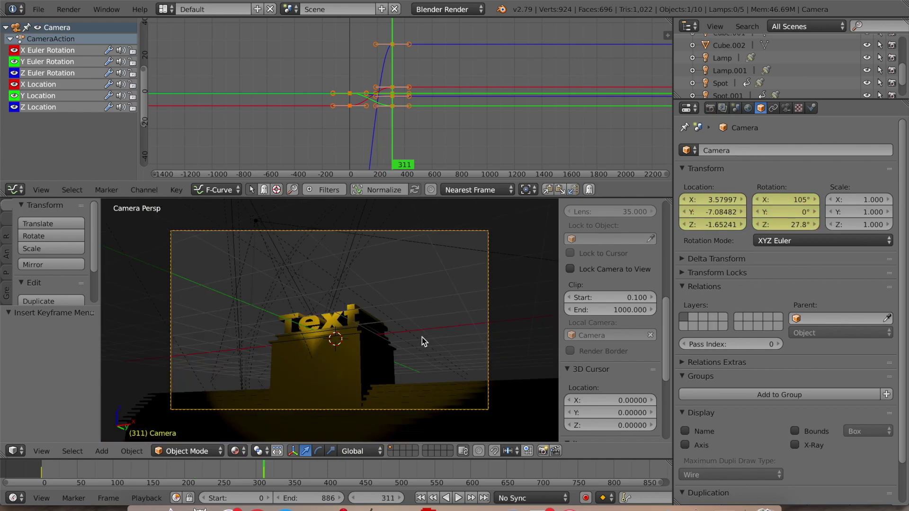
Delete the camera's location and rotation keyframes at frame 311 and clear all its remaining keyframes
right_click(713, 225)
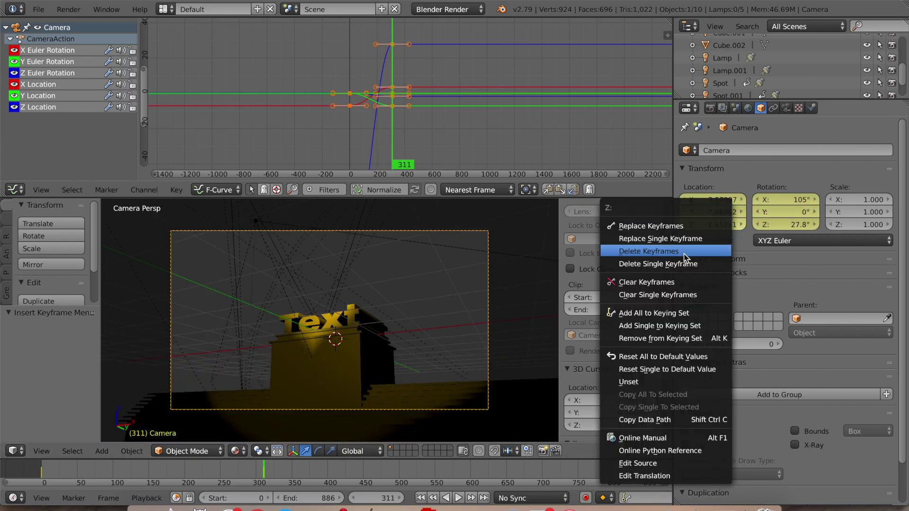
left_click(684, 252)
right_click(808, 223)
left_click(808, 220)
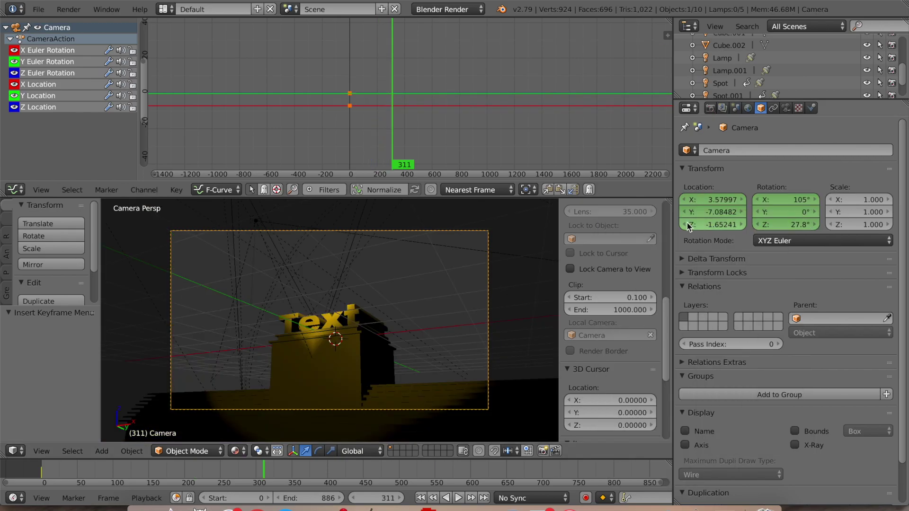
right_click(688, 227)
left_click(676, 251)
right_click(790, 222)
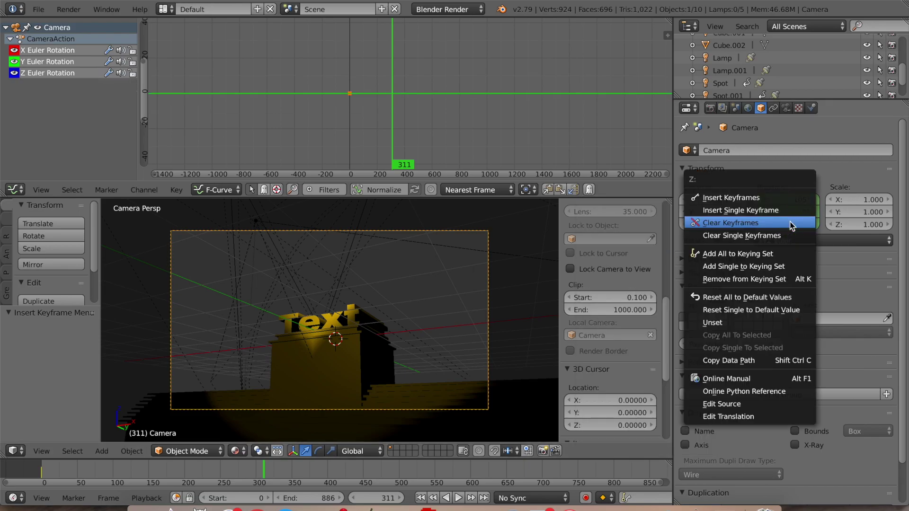
left_click(791, 223)
Switch from the camera view to Front view and add a Path curve
key("KP_0")
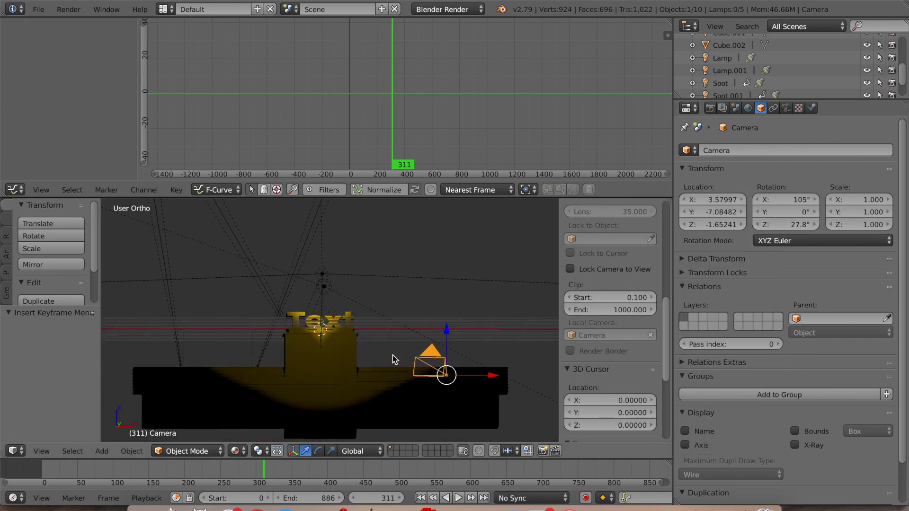
left_click(48, 451)
left_click(71, 378)
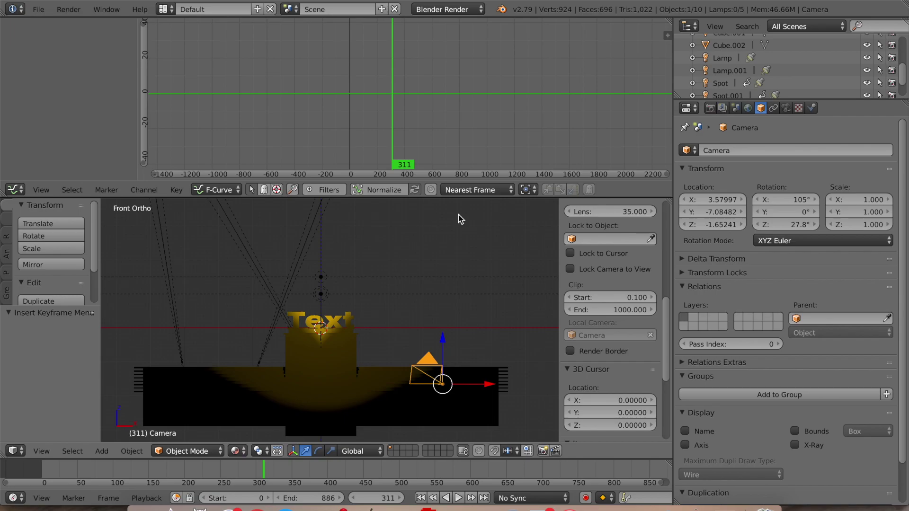
key("shift+a")
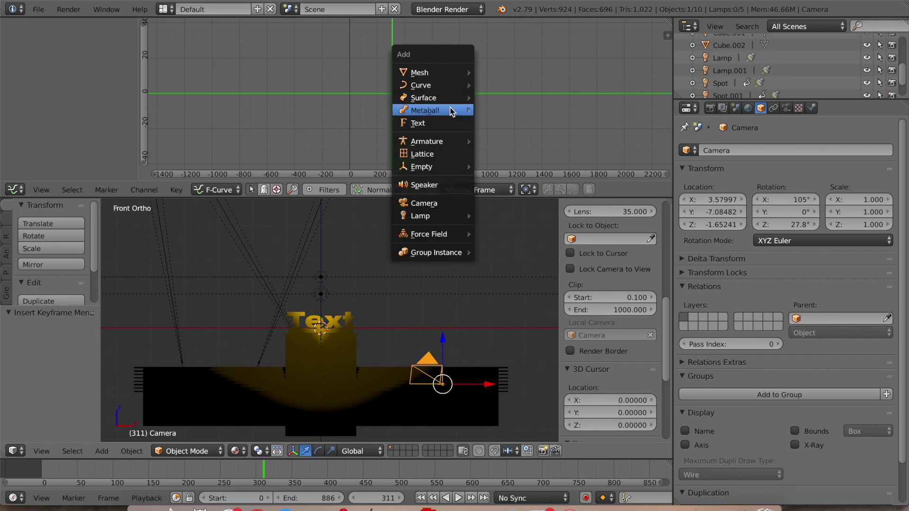
mouse_move(450, 85)
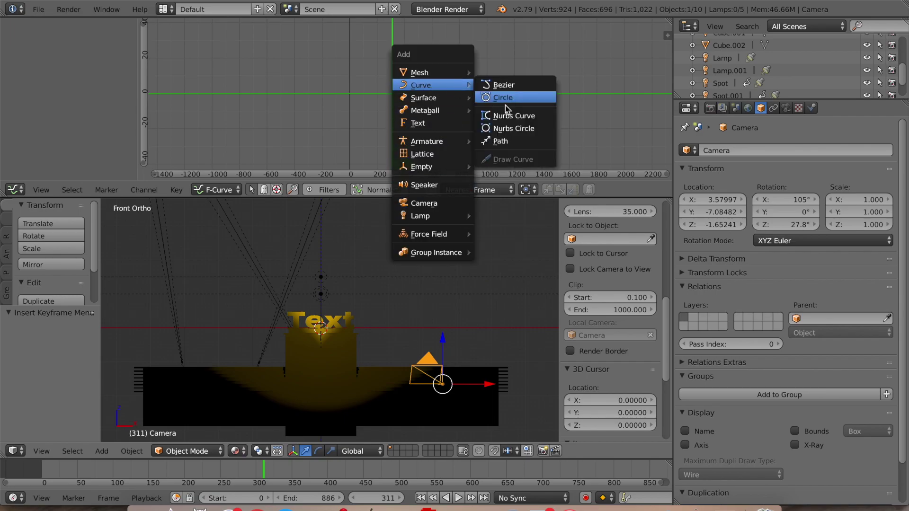
left_click(519, 140)
In Right view, move the path about -6.51 along the global Y axis
scroll(399, 356, "up", 8)
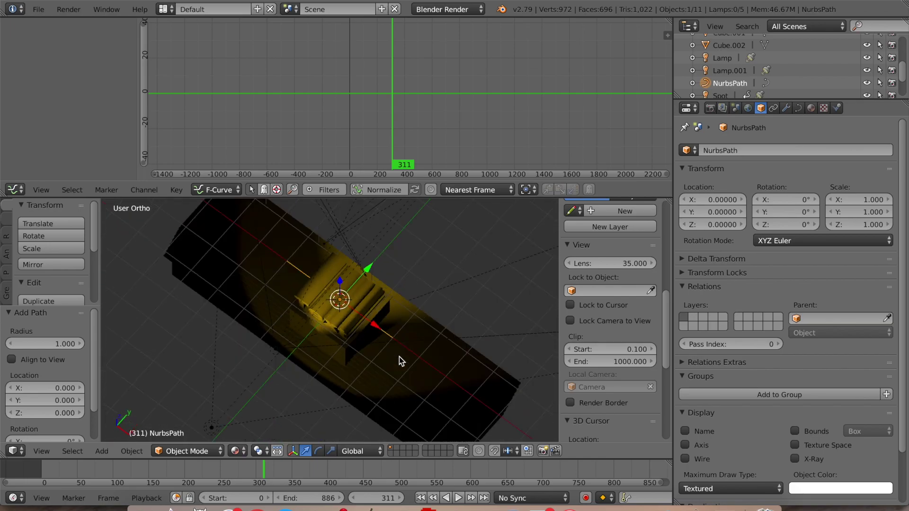
scroll(399, 357, "down", 8)
left_click(40, 450)
left_click(61, 350)
left_click_drag(406, 330, 318, 333)
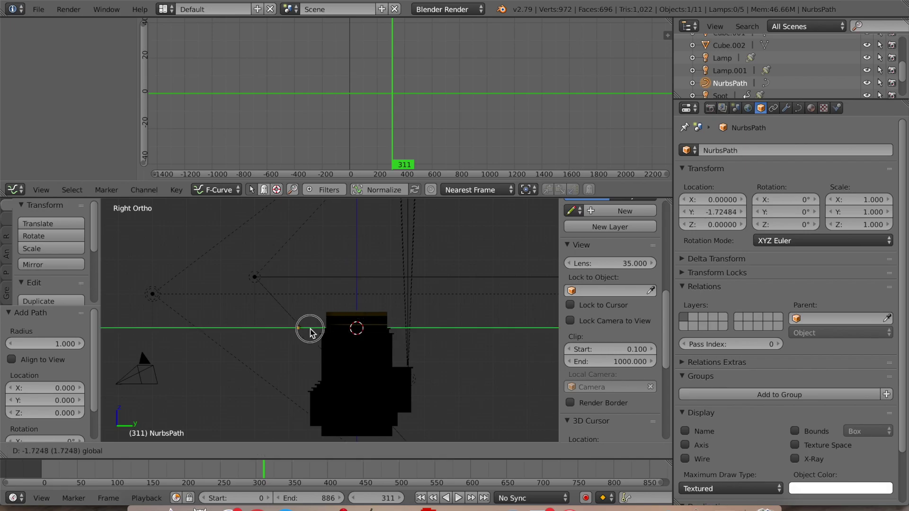
left_click_drag(185, 343, 185, 344)
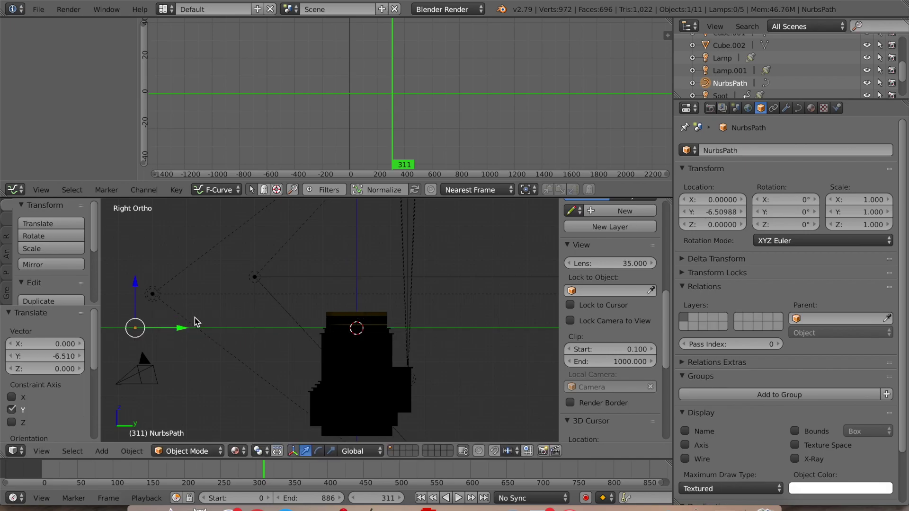
Snap the 3D cursor to the camera and snap the path to the cursor
right_click(135, 363)
key("shift+s")
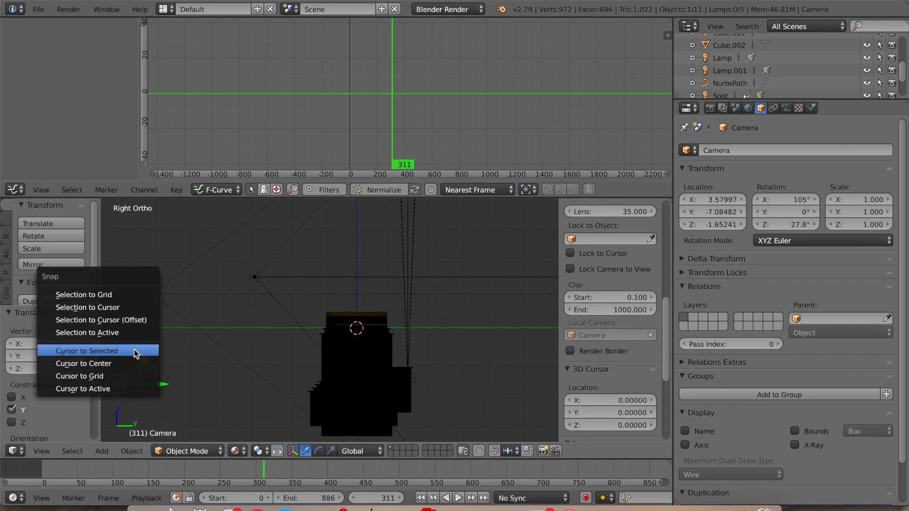
left_click(135, 350)
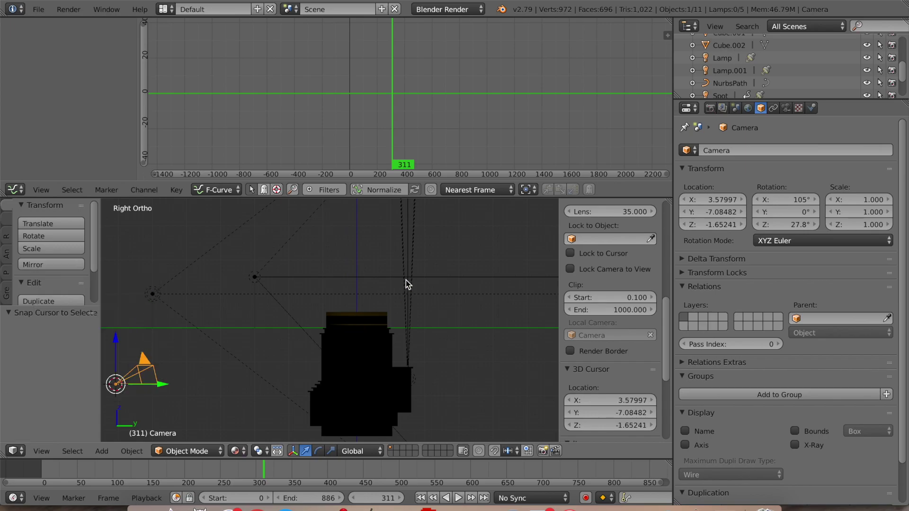
scroll(725, 57, "down", 3)
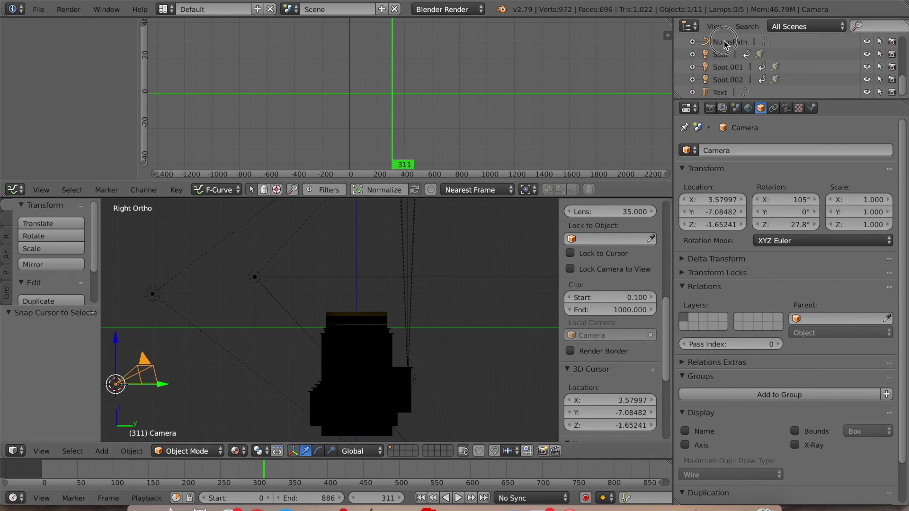
left_click(728, 42)
key("shift+s")
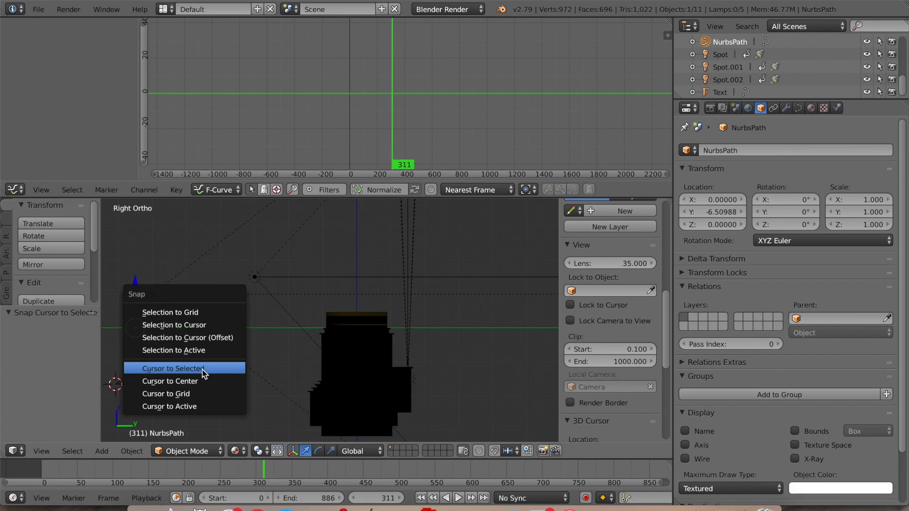
left_click(201, 326)
In Front view, shift all of the path's control points by -2 along X in Edit Mode, and return to Object Mode
scroll(200, 330, "left", 5)
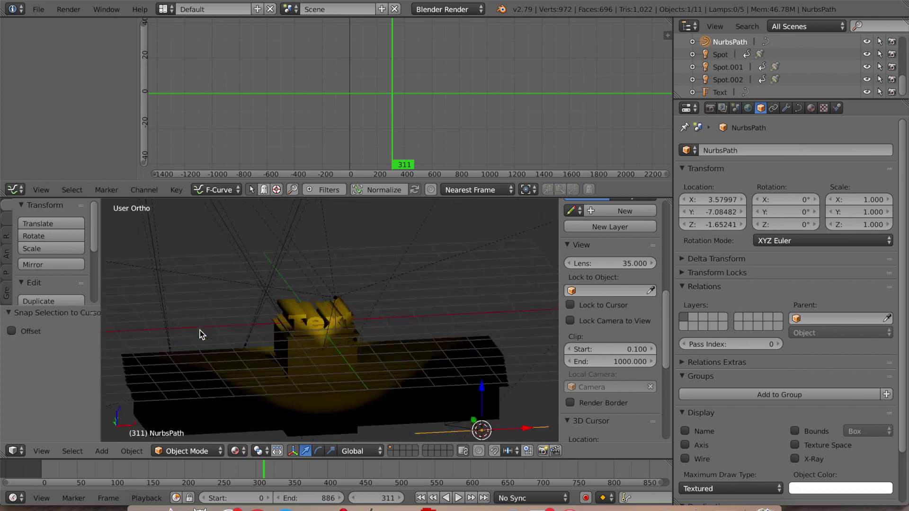
left_click(46, 450)
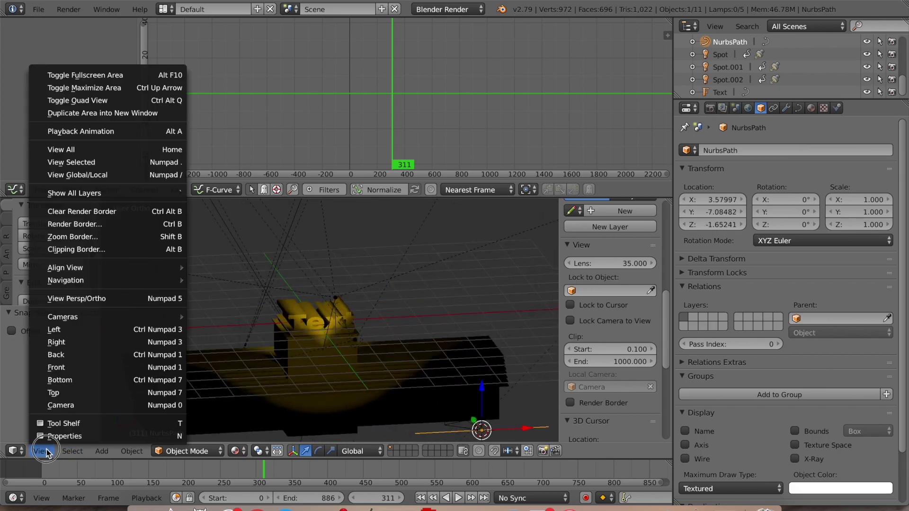
left_click(59, 329)
left_click(33, 453)
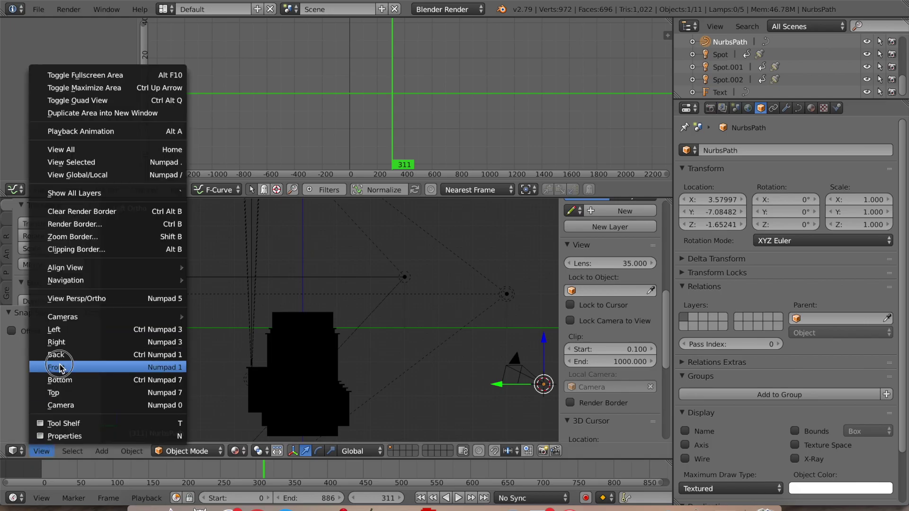
left_click(58, 367)
key("Tab")
key("g")
key("x")
key("minus")
key("2")
key("Return")
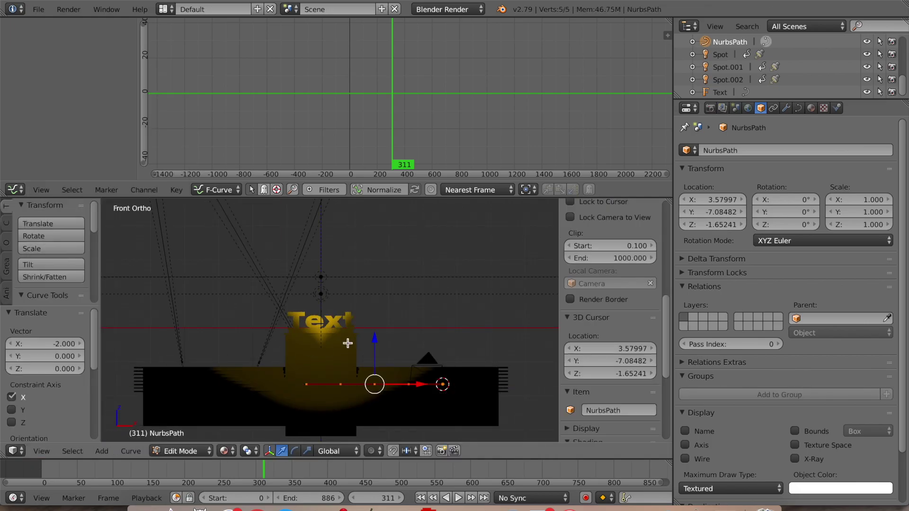
key("Tab")
Check how the path lines up with the camera and set the current frame to 4
key("KP_8")
key("KP_8")
key("KP_4")
key("KP_4")
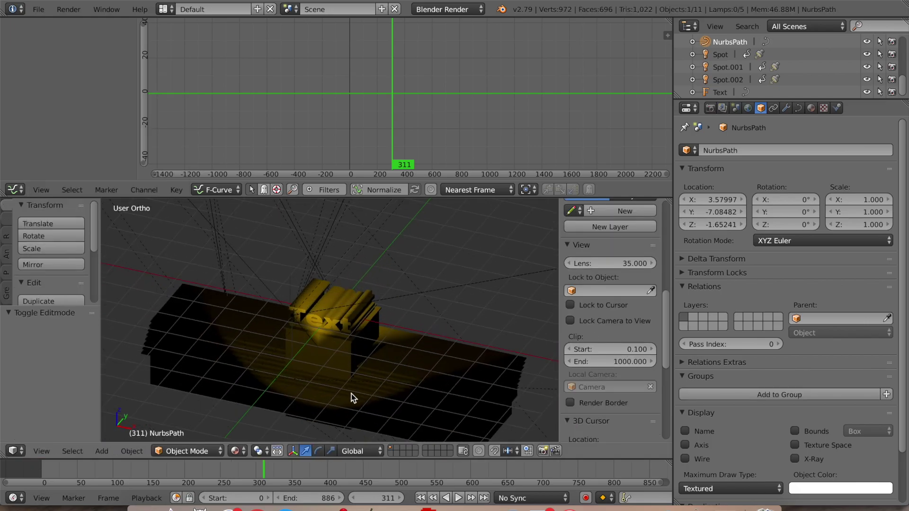
scroll(351, 394, "down", 10, "shift")
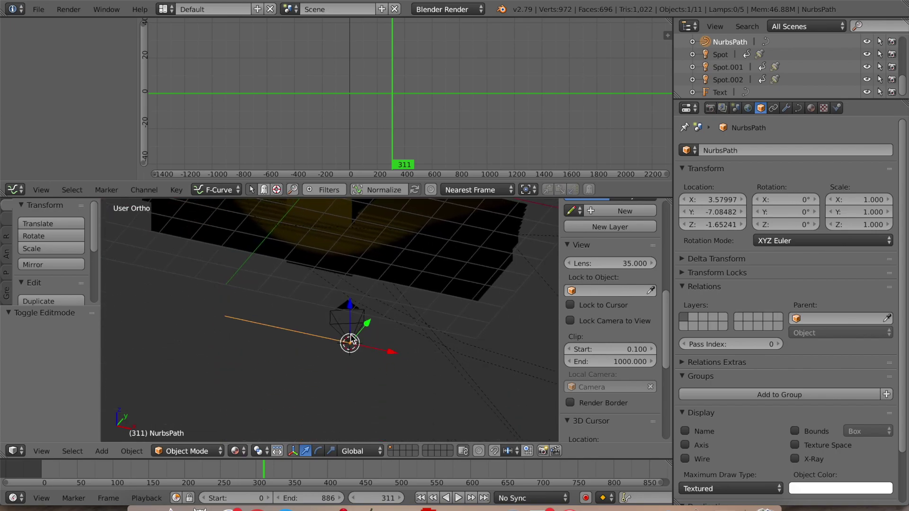
left_click(45, 464)
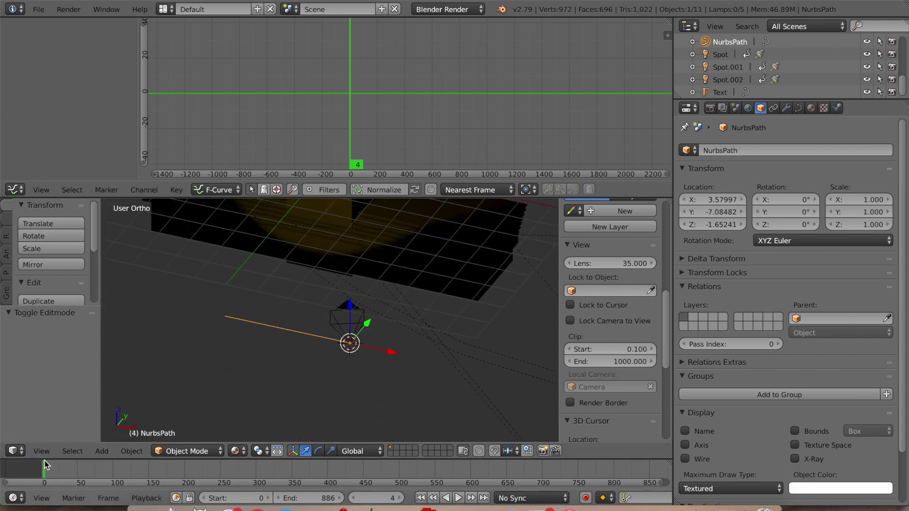
In Front view, edit the path and move its end point farthest from the camera about -1.13 along X and 2.24 along Z
left_click(41, 451)
left_click(58, 366)
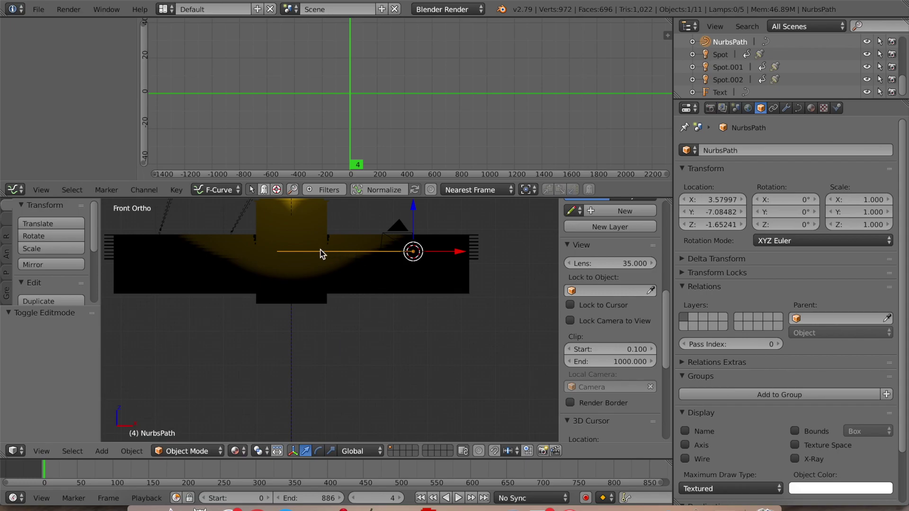
right_click(320, 250)
right_click(320, 249)
right_click(332, 251)
scroll(332, 253, "up", 2, "shift")
scroll(333, 259, "up", 7, "shift")
scroll(333, 259, "left", 3, "shift")
key("Tab")
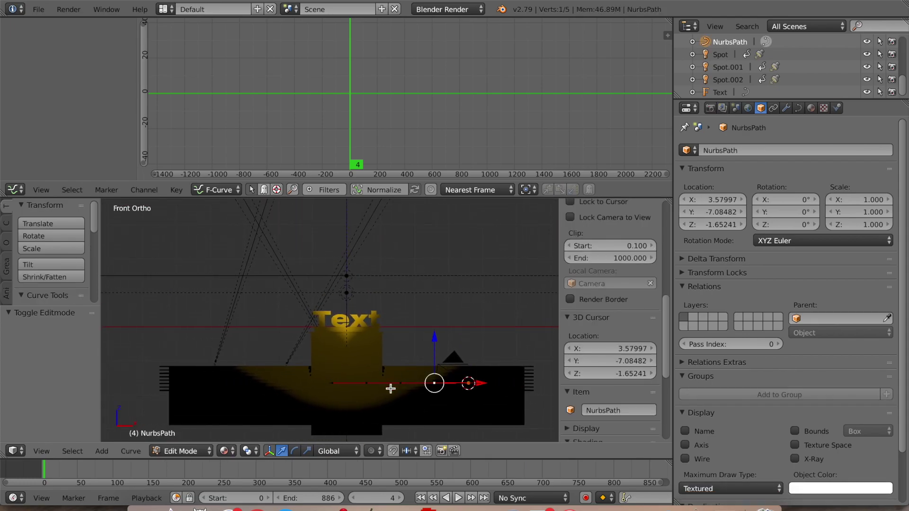
key("g")
left_click(305, 298)
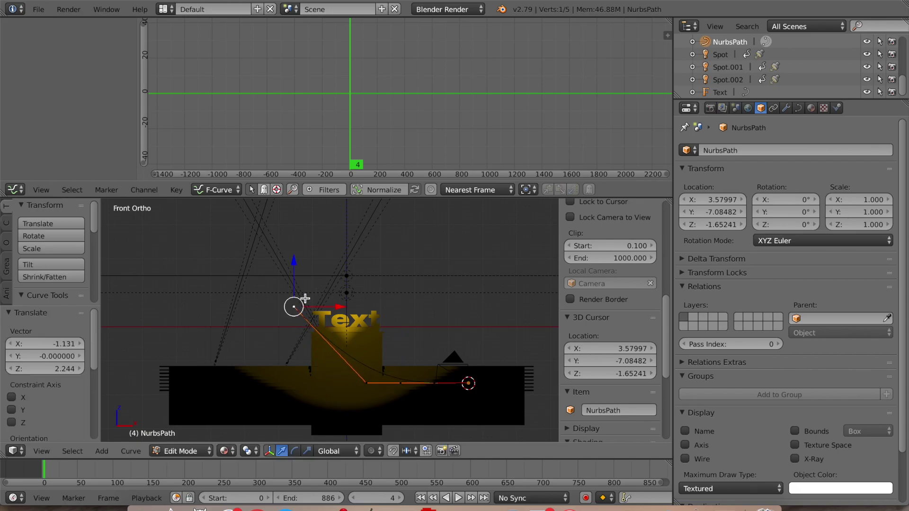
Shift the two control points nearest the path's far end about -4.01 and -3.12 along X, and raise the outermost one along Z
key("g")
key("x")
left_click(282, 372)
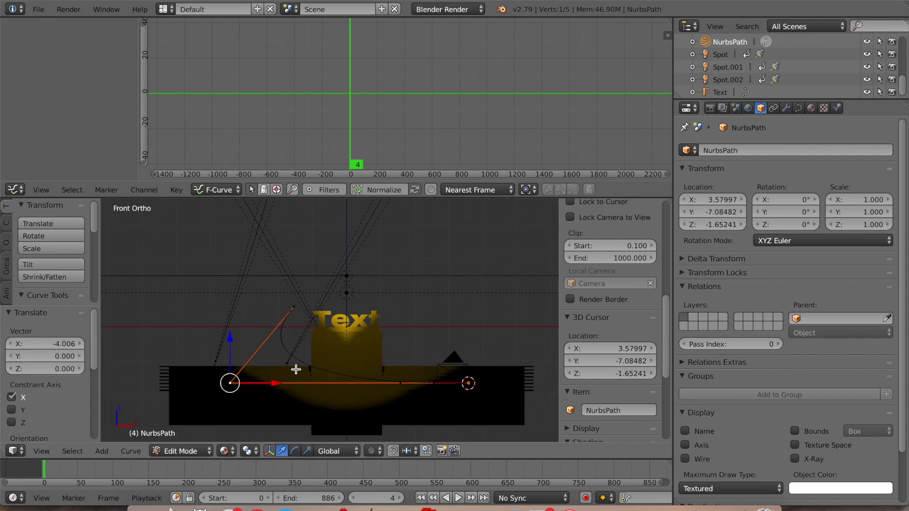
key("g")
key("x")
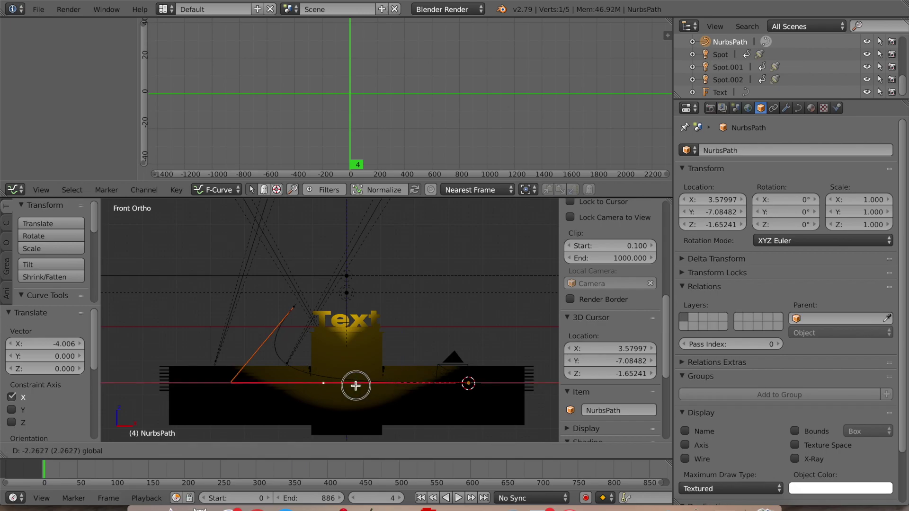
left_click(255, 384)
left_click_drag(232, 338, 232, 302)
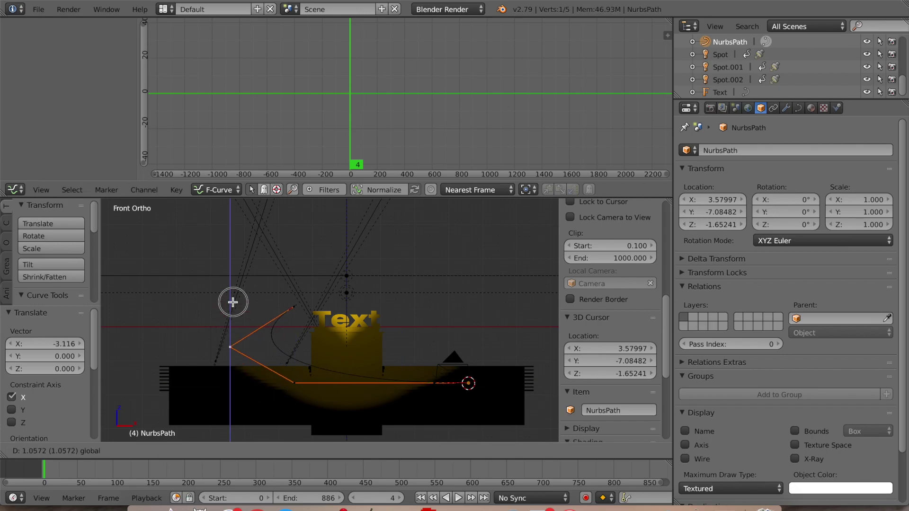
In Left view, move the path's far control points along Y toward the text, slightly lower the end point, and return to Object Mode
key("Tab")
left_click(41, 451)
left_click(57, 330)
key("Tab")
left_click_drag(246, 264, 245, 274)
left_click_drag(431, 337, 307, 336)
middle_click_drag(284, 310, 301, 351)
right_click(460, 409)
key("ctrl+KP_3")
left_click_drag(410, 403, 327, 381)
key("Tab")
middle_click_drag(388, 354, 447, 393)
Parent the camera to the path with the Follow Path option
right_click(459, 415)
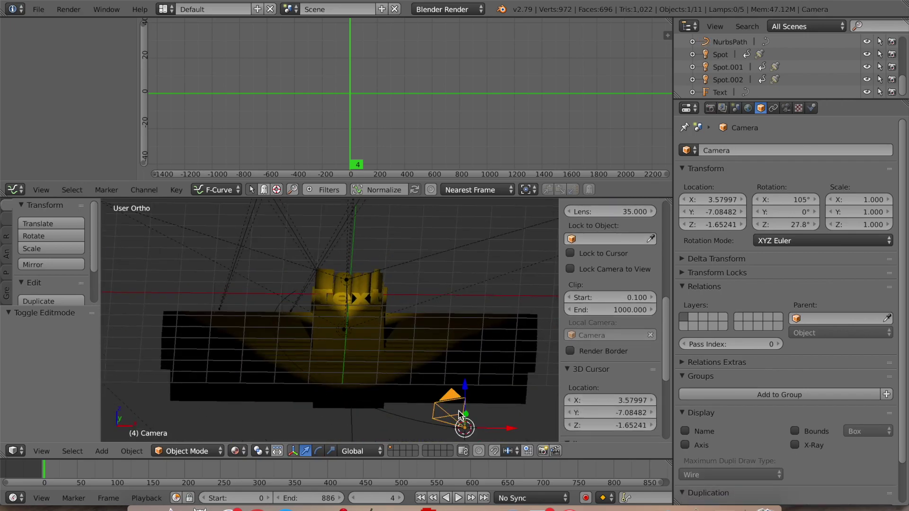
right_click(413, 420, "shift")
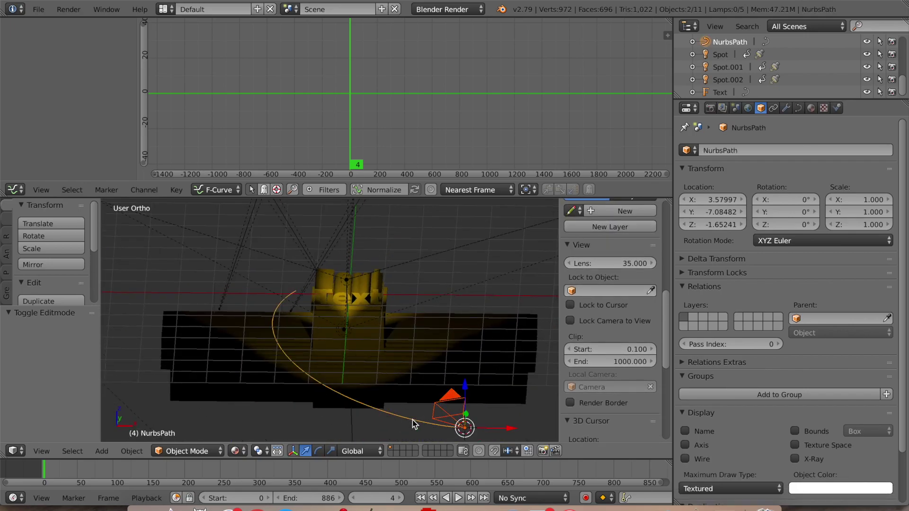
key("ctrl+p")
left_click(411, 364)
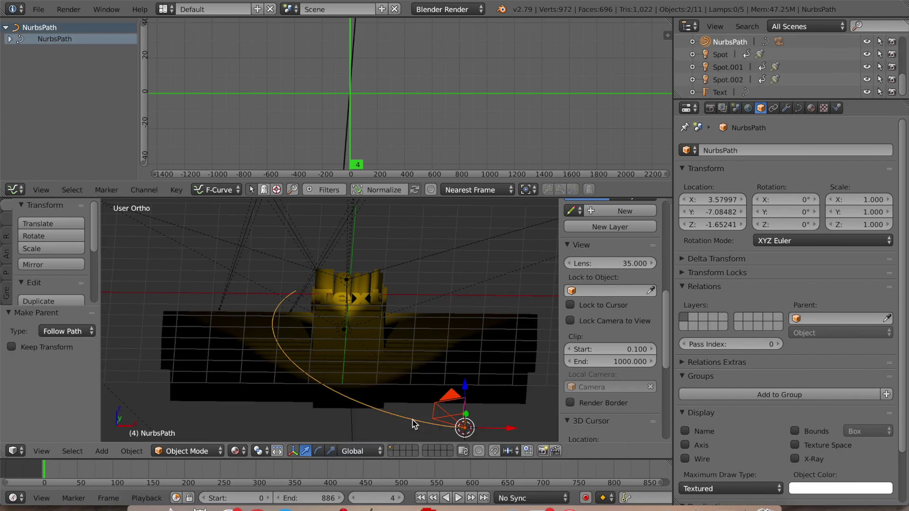
Look through the camera and run through the timeline to preview its movement along the path
right_click(440, 414)
left_click(40, 451)
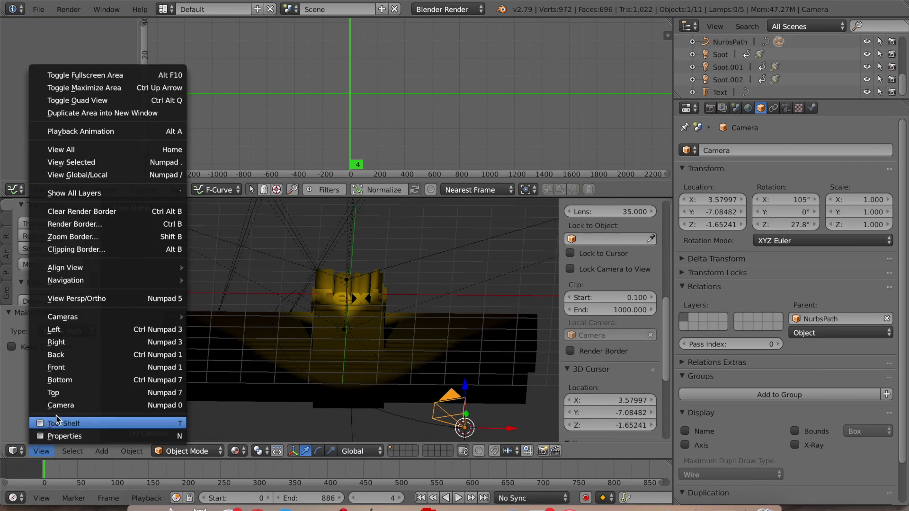
left_click(64, 401)
left_click_drag(46, 473, 158, 466)
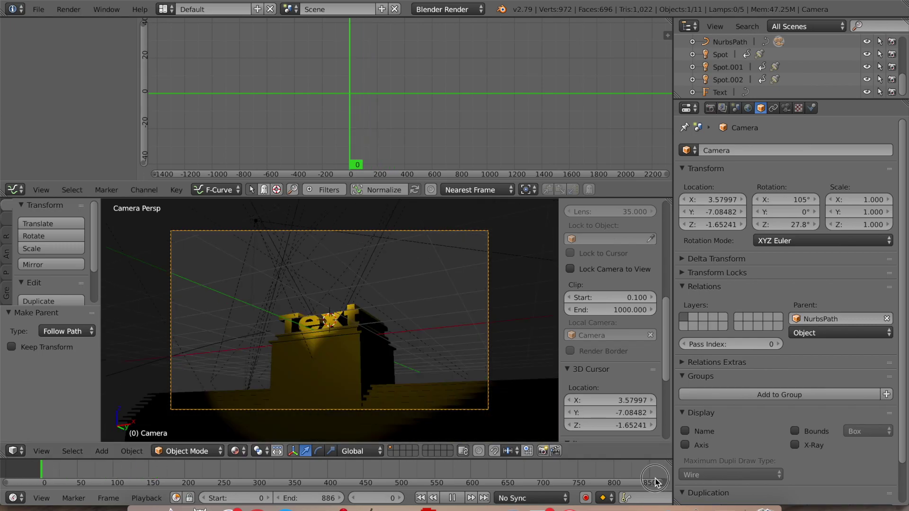
key("Escape")
In Front view, snap the 3D cursor to the path's end point beside the text and return to Object Mode
left_click(42, 451)
left_click(72, 367)
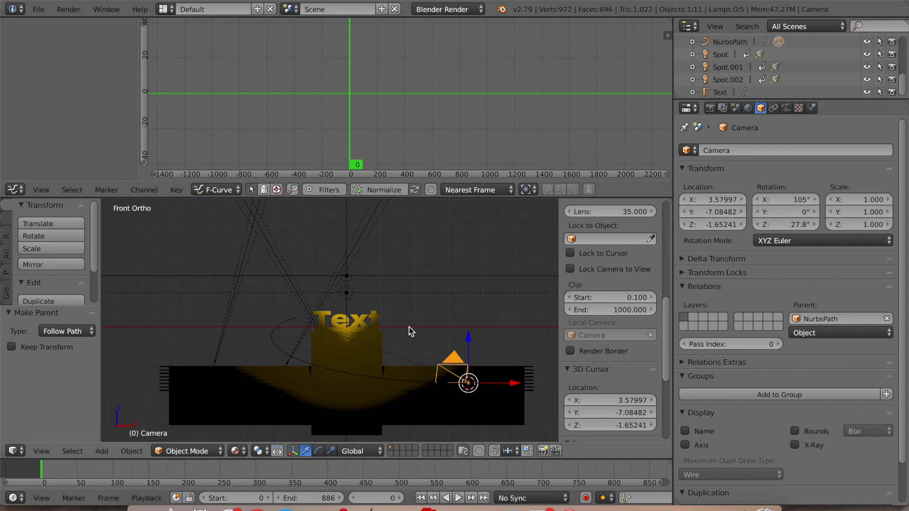
right_click(298, 317)
key("Tab")
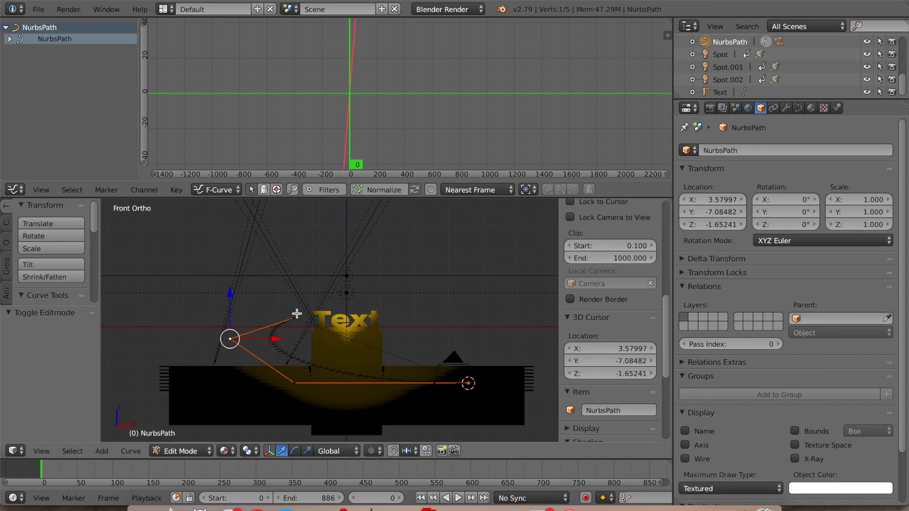
right_click(294, 317)
key("shift+s")
left_click(280, 358)
key("Tab")
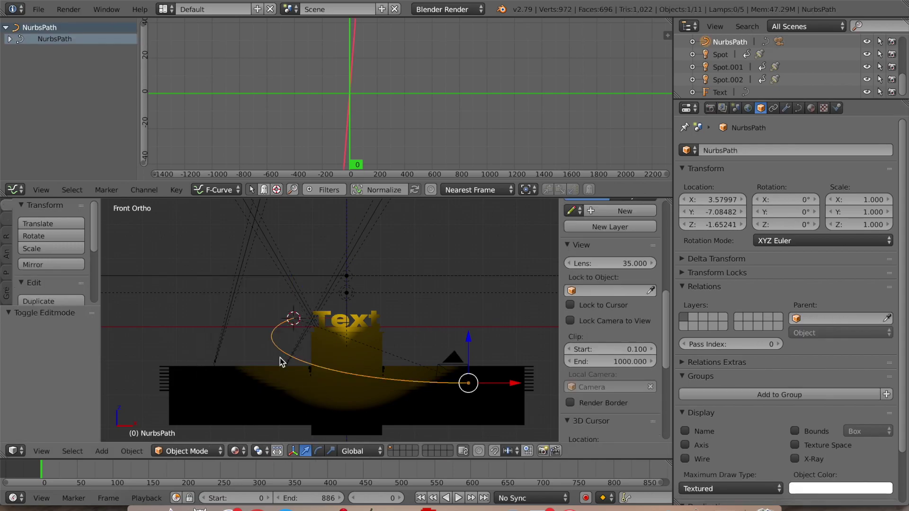
Snap the camera to the 3D cursor at the end of the path
right_click(458, 358)
key("shift+s")
left_click(428, 315)
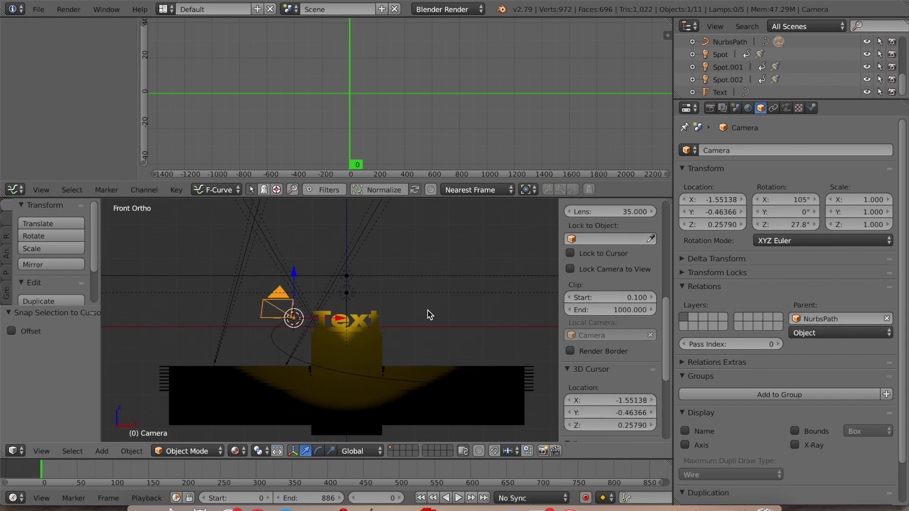
Play the animation through the camera and in Front view to check how the camera travels along the path
left_click(41, 451)
left_click(72, 402)
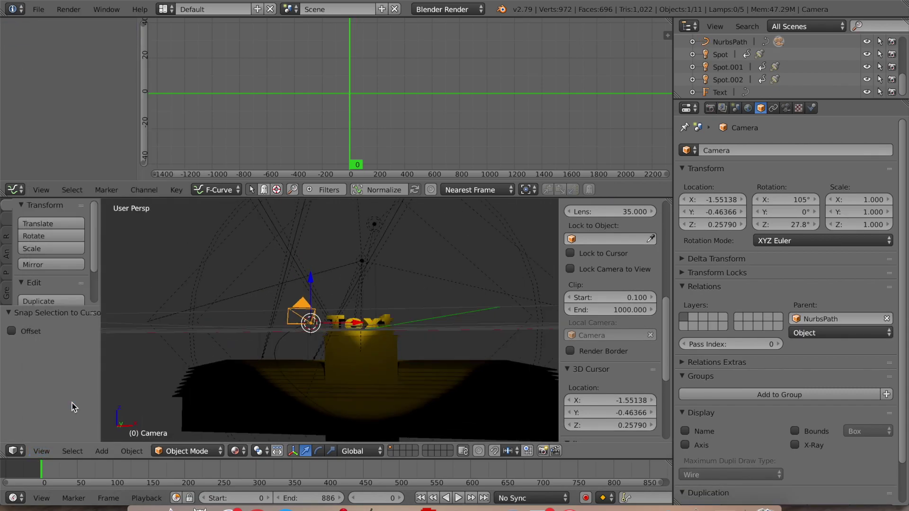
left_click(457, 498)
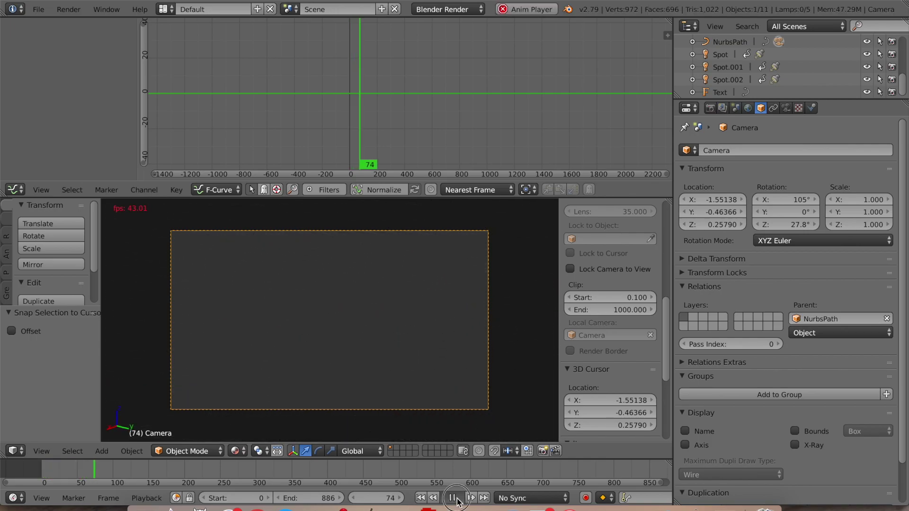
left_click(456, 499)
key("Escape")
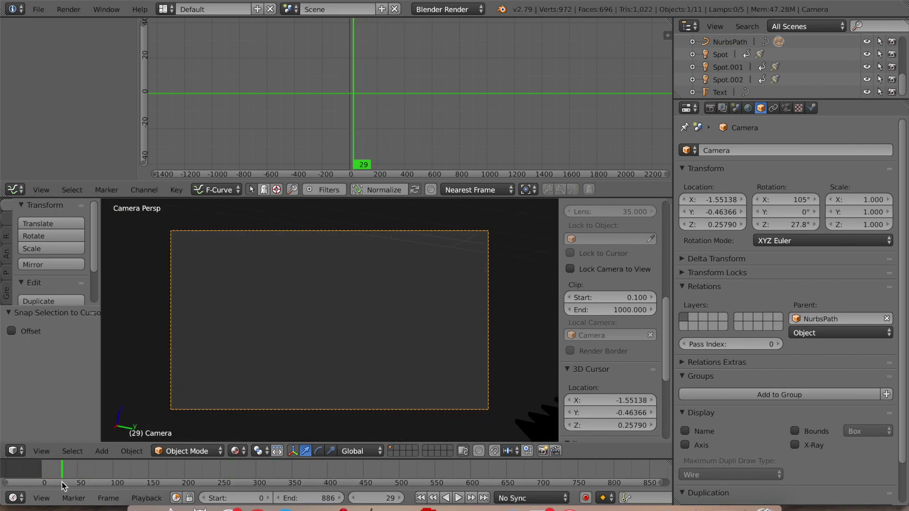
left_click(42, 451)
left_click(61, 369)
key("alt+a")
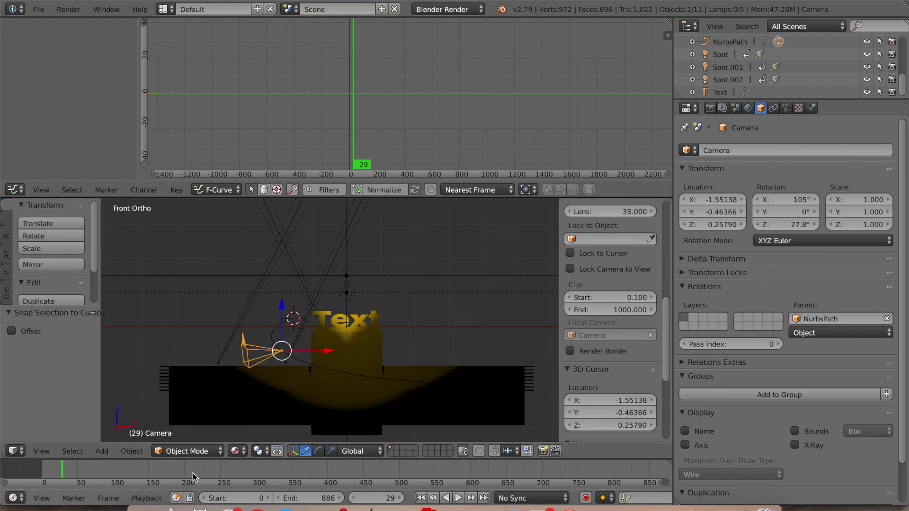
key("alt+a")
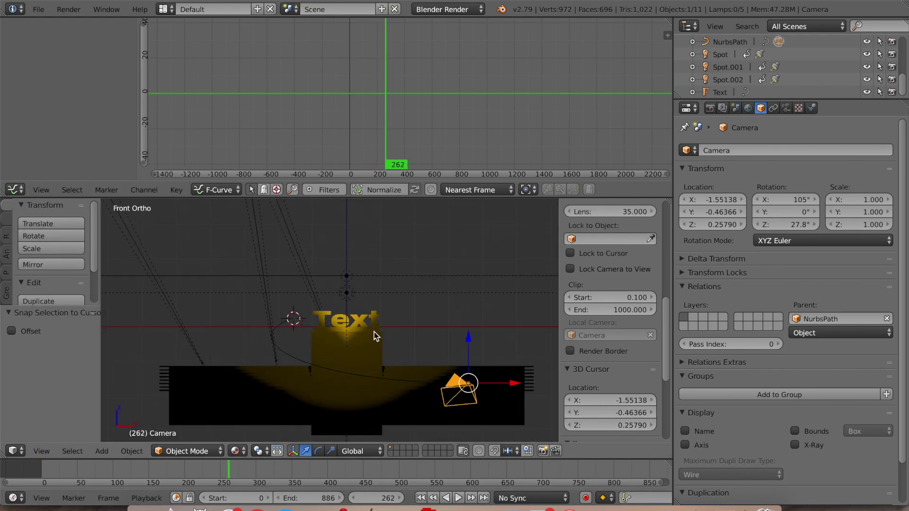
Try to re-aim the camera by setting its X rotation to 98.7° and adjusting its Z rotation, and undo the changes
left_click(41, 451)
left_click(57, 406)
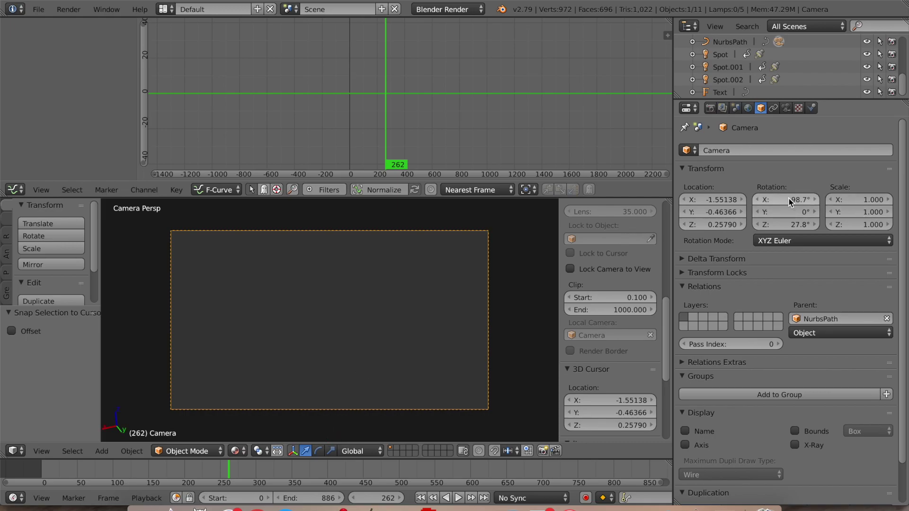
left_click_drag(786, 225, 781, 224)
key("ctrl+z")
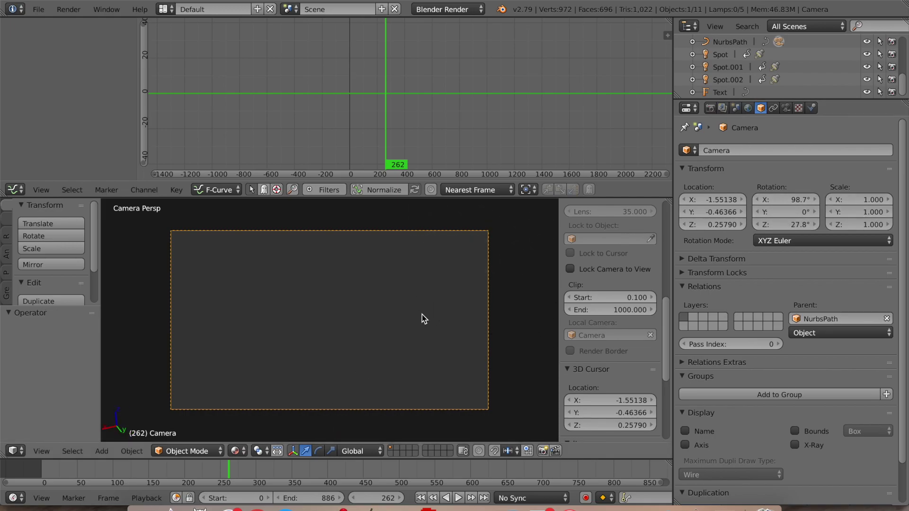
left_click(42, 452)
left_click(57, 370)
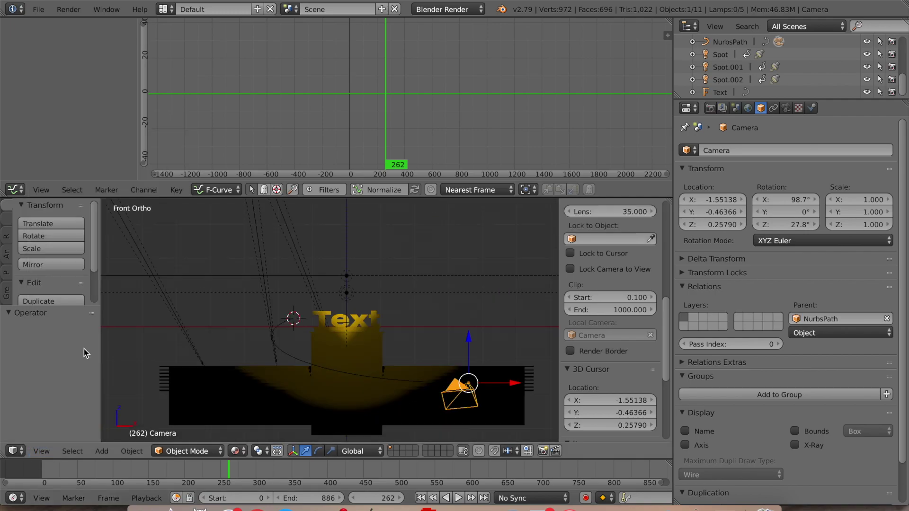
key("ctrl+z")
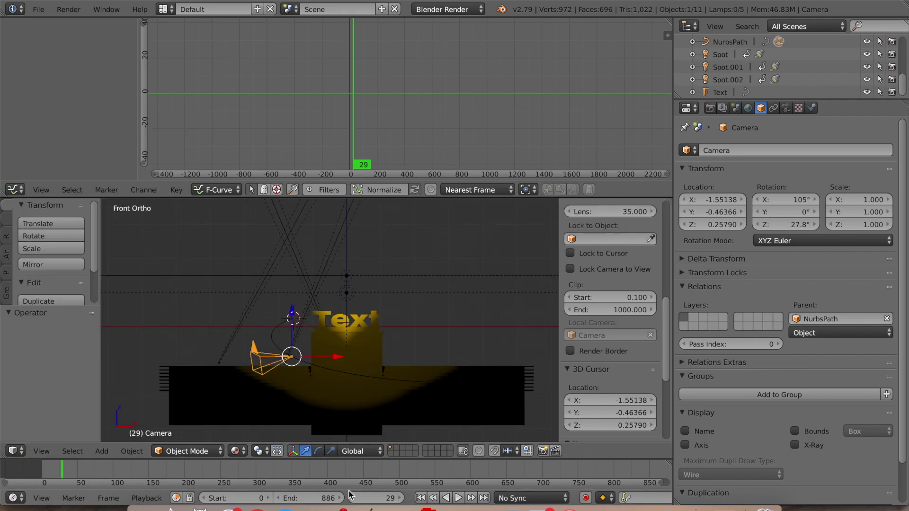
At frame 327, snap the 3D cursor to the scene center and add an Arrows empty there
left_click_drag(310, 479, 276, 473)
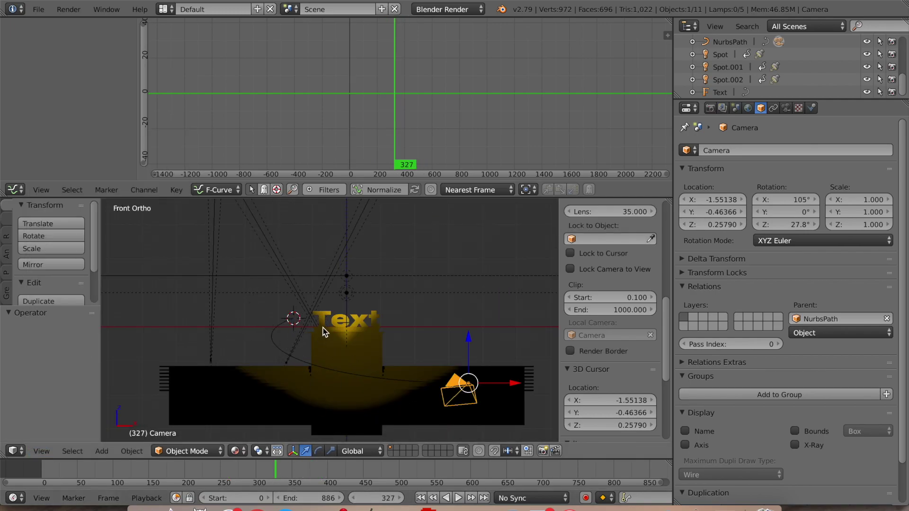
key("shift+s")
key("Escape")
key("shift+s")
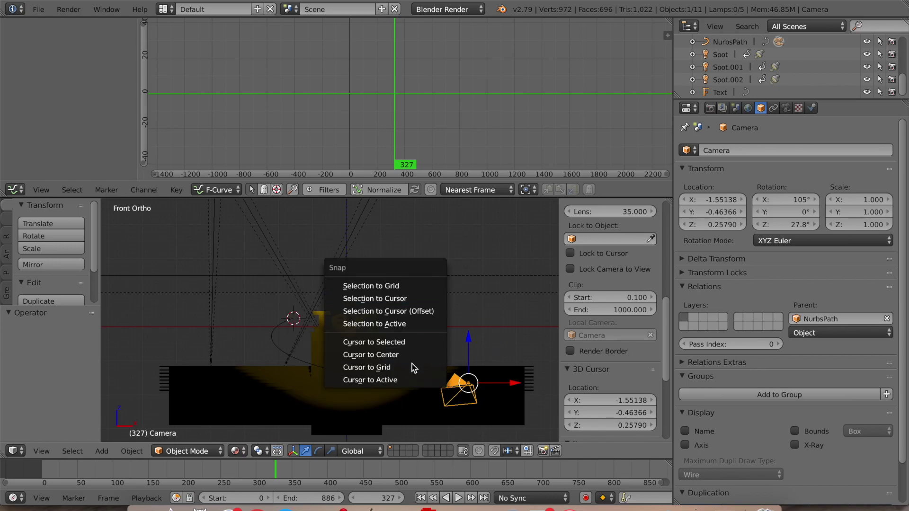
left_click(406, 350)
key("shift+a")
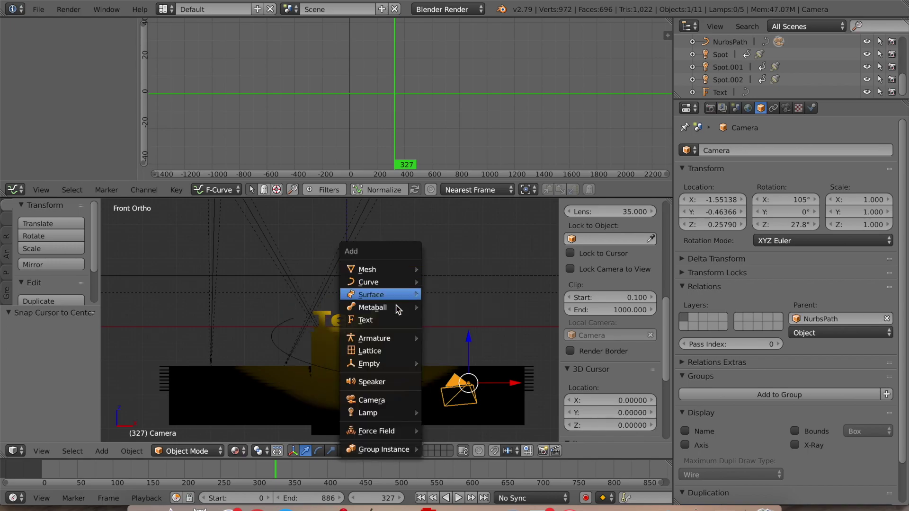
mouse_move(386, 366)
left_click(448, 377)
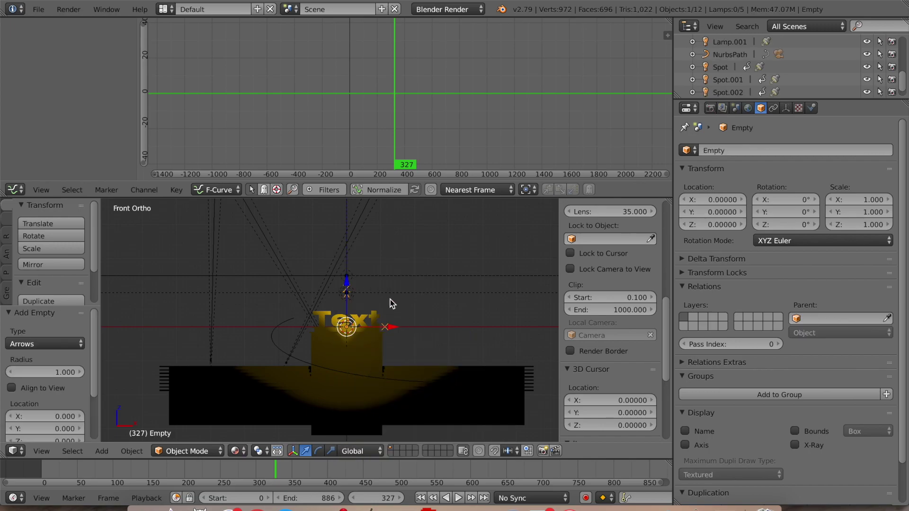
Make the camera track the Arrows empty with a Track To constraint
right_click(495, 379)
right_click(473, 382)
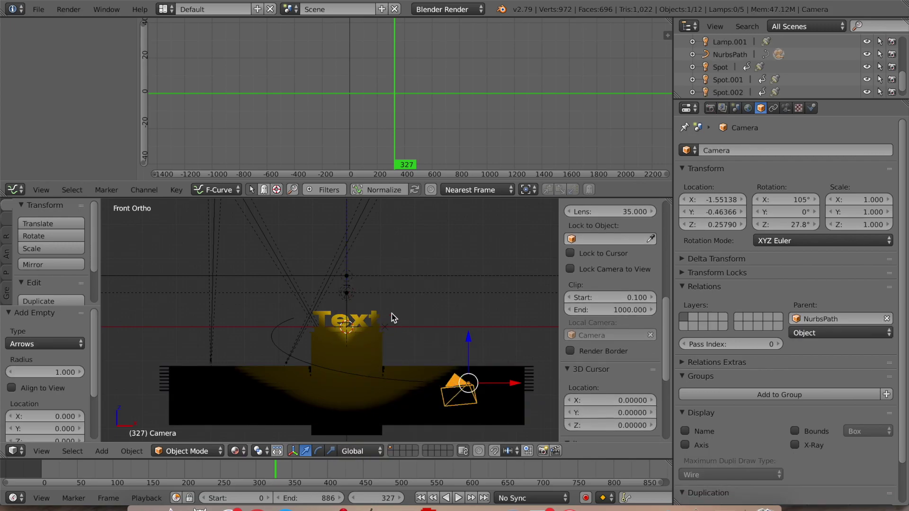
right_click(388, 329)
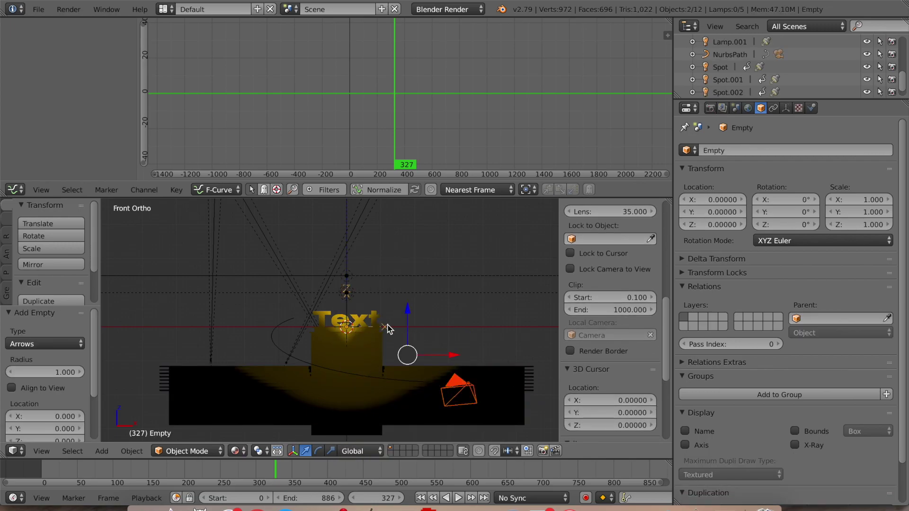
key("ctrl+t")
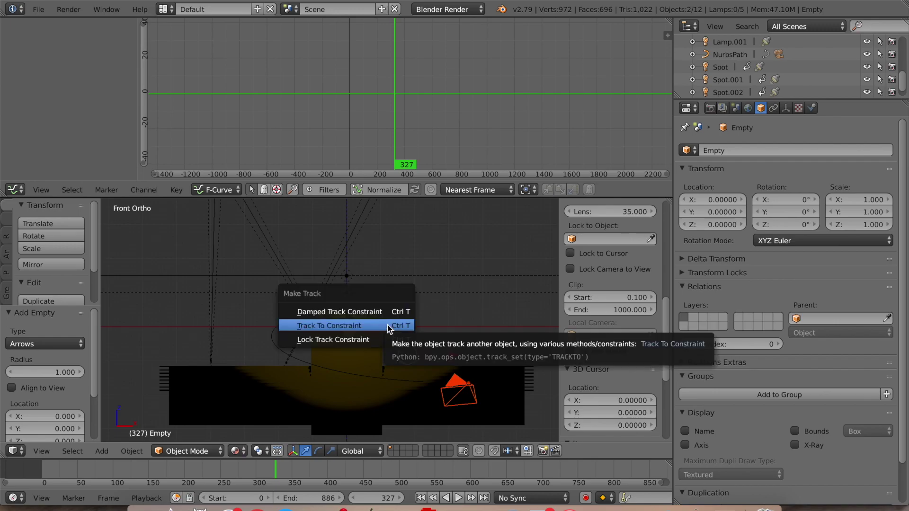
left_click(387, 328)
In Camera view, raise the Arrows empty about 0.715 along Z to adjust the framing of the text
left_click(52, 451)
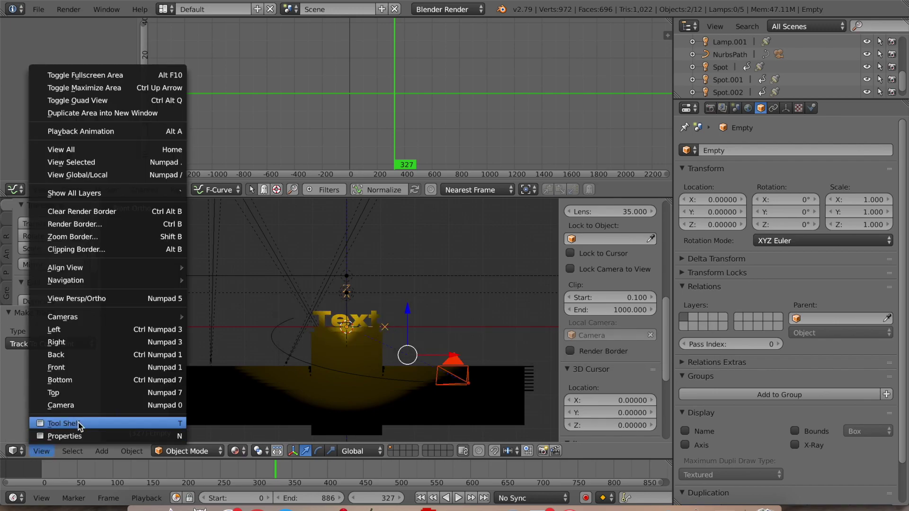
left_click(62, 405)
right_click(331, 278)
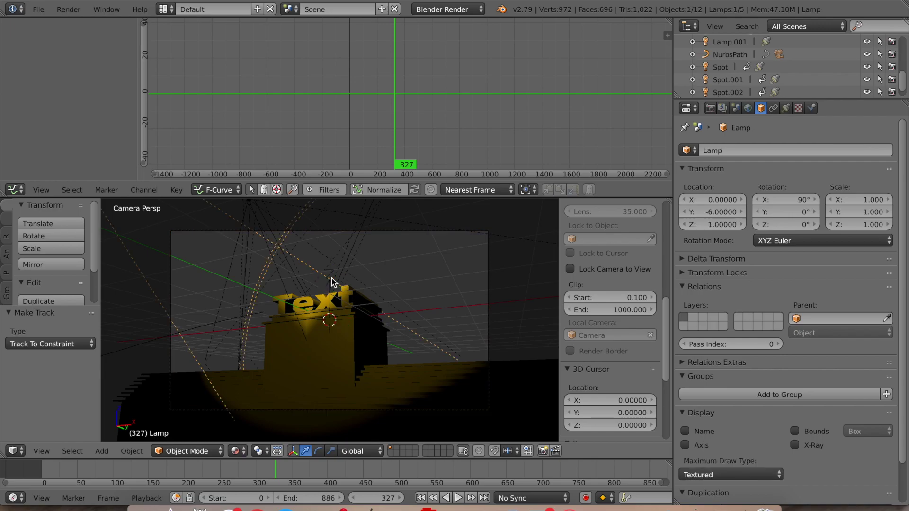
right_click(332, 278)
left_click_drag(331, 278, 330, 263)
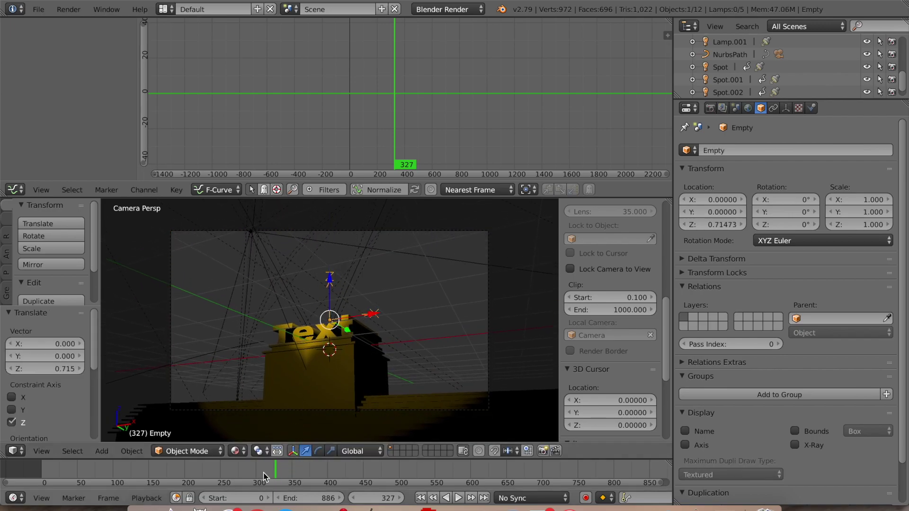
Rewind to frame 0 and play the animation through the camera to check the tracked movement
left_click_drag(175, 479, 41, 479)
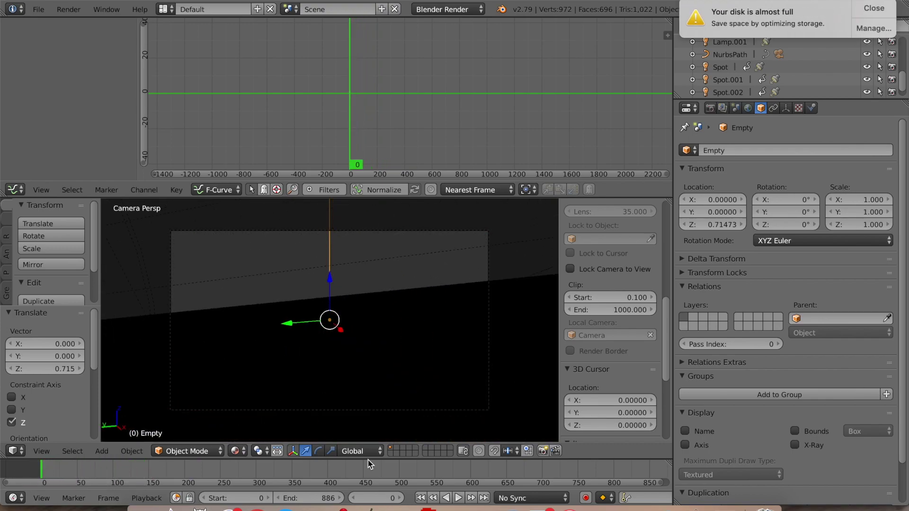
left_click(459, 498)
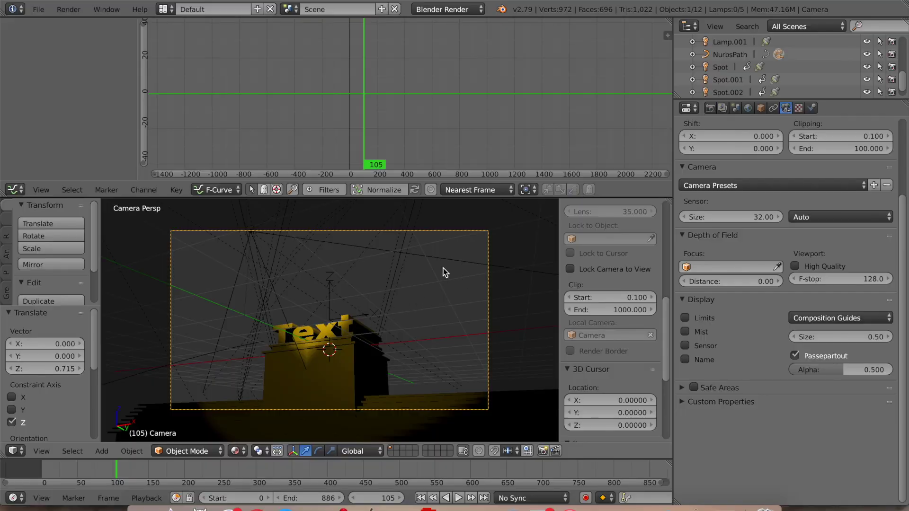
Select the camera's NURBS path and set its Path Animation length to 850 frames
right_click(456, 260)
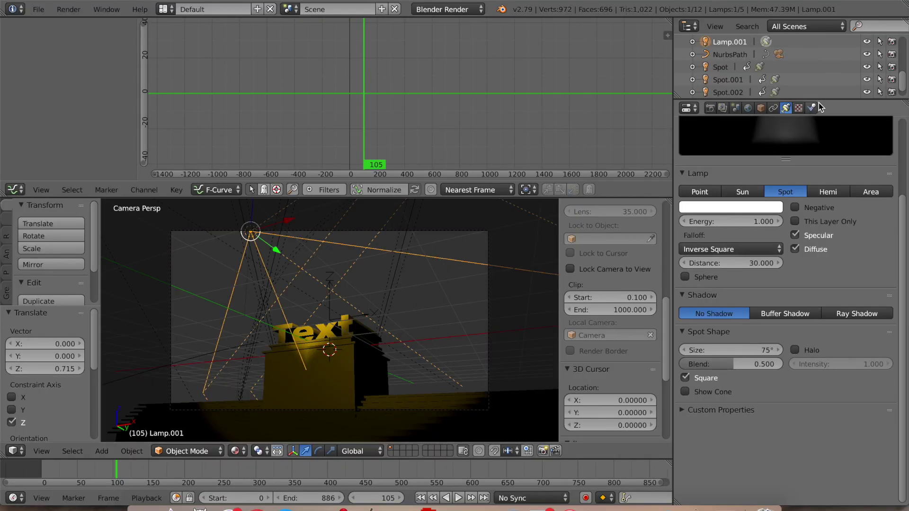
left_click(761, 108)
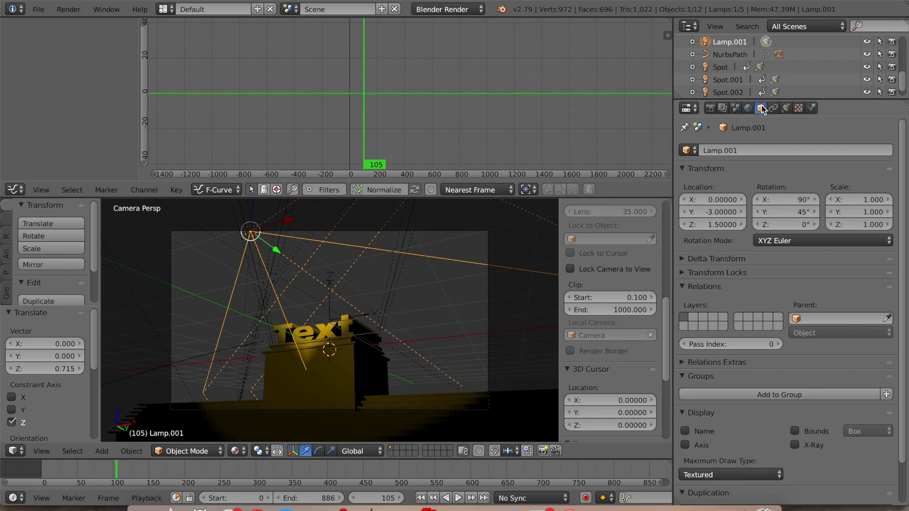
right_click(201, 365)
left_click(799, 108)
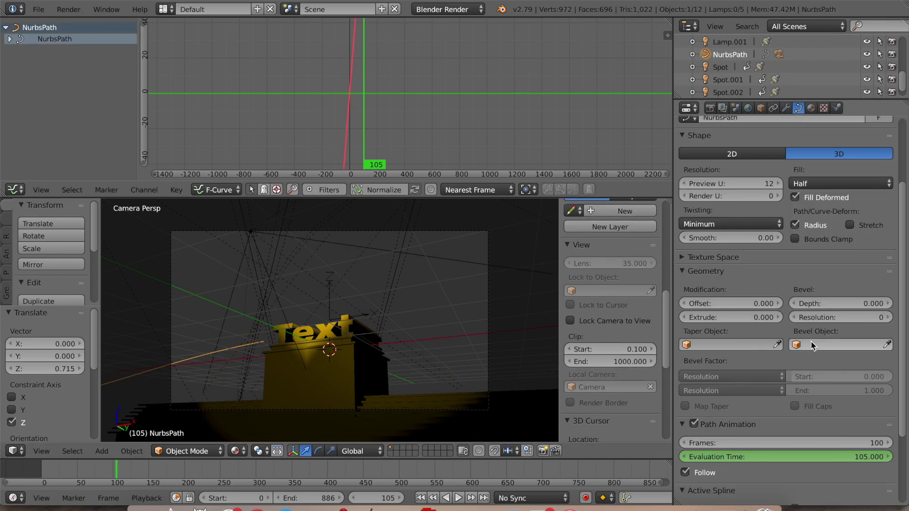
scroll(800, 143, "down", 4)
left_click_drag(264, 478, 365, 488)
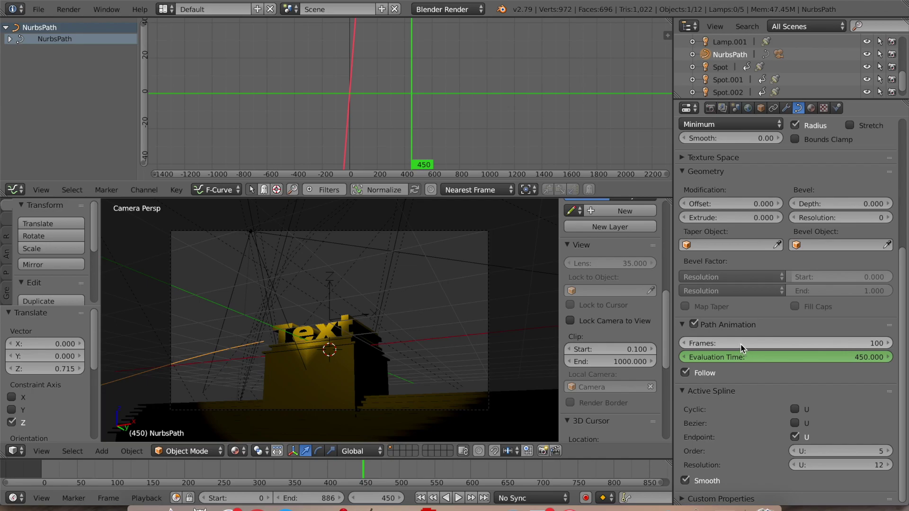
left_click(651, 475)
scroll(612, 471, "down", 4, "ctrl")
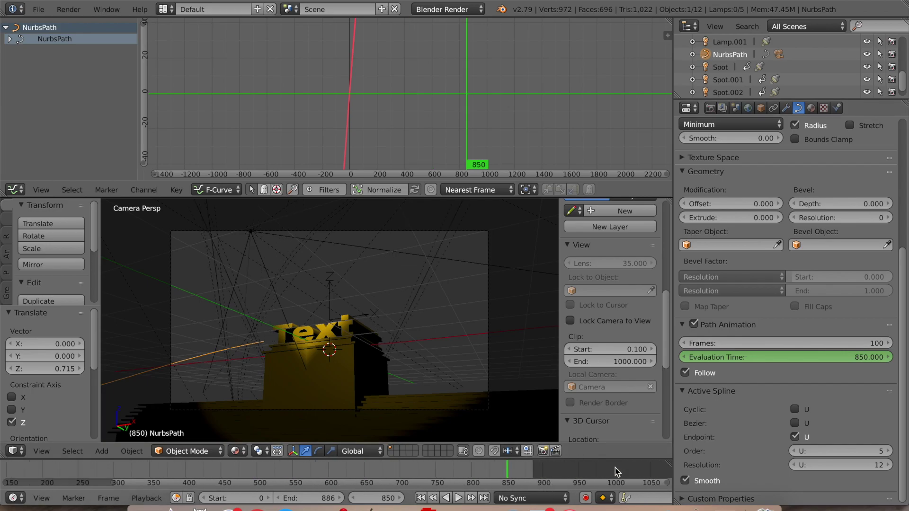
scroll(377, 486, "up", 4, "ctrl")
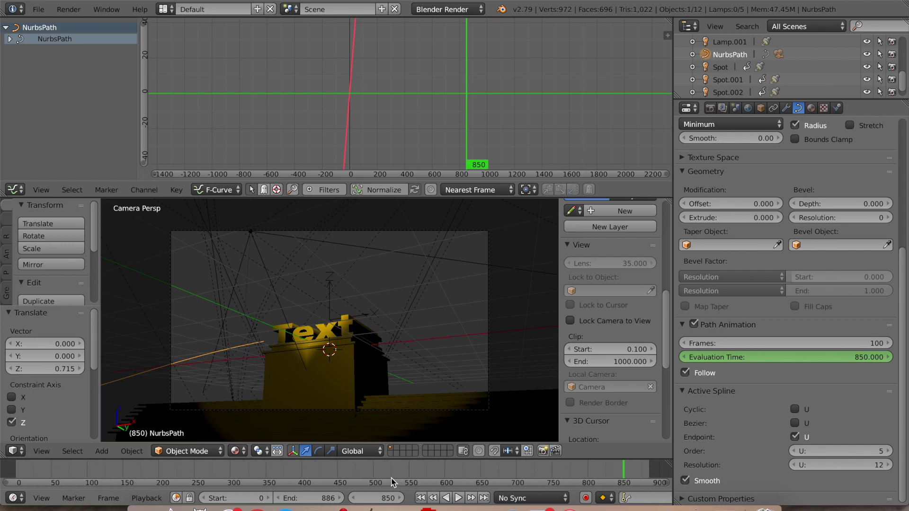
left_click(793, 340)
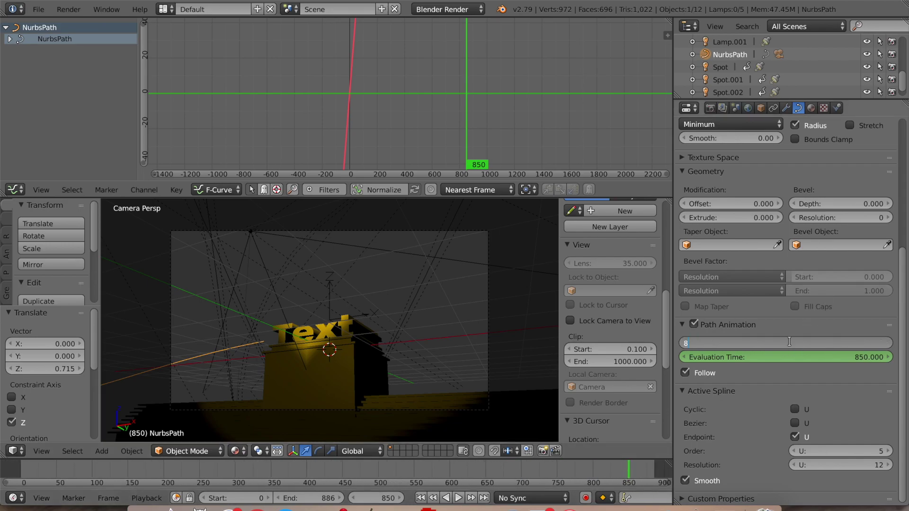
type("850")
key("Return")
Rewind to frame 0, switch the graph editor area to the Video Sequence Editor, and add Fox Fanfare.mp3 as a sound strip
key("shift+Left")
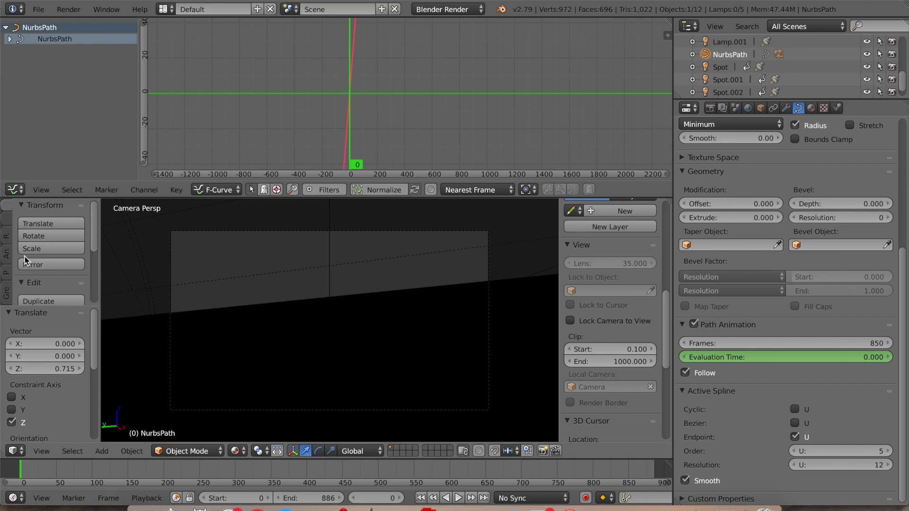
left_click(15, 189)
left_click(51, 317)
left_click(139, 189)
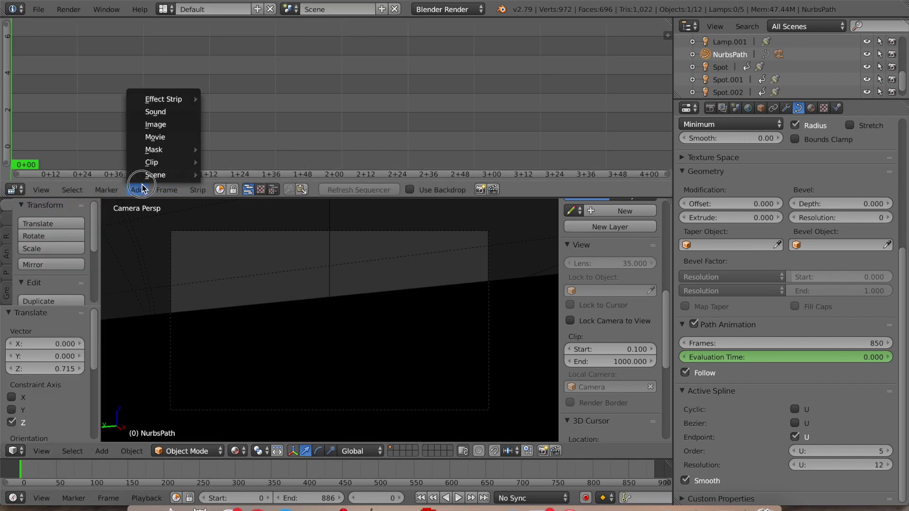
left_click(164, 114)
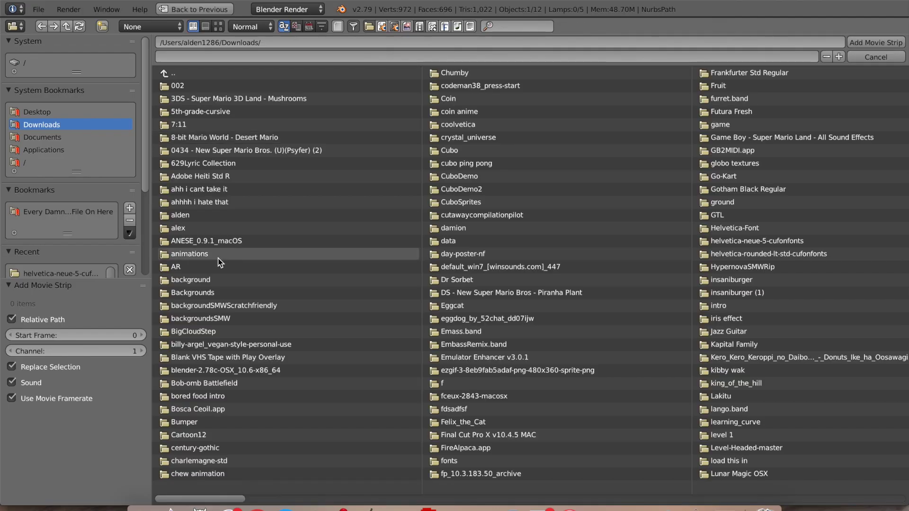
left_click(374, 357)
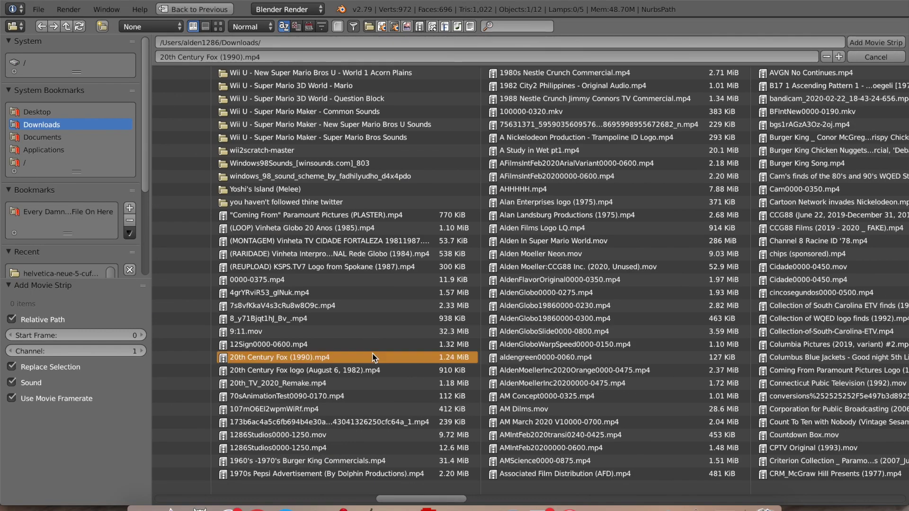
left_click(330, 370)
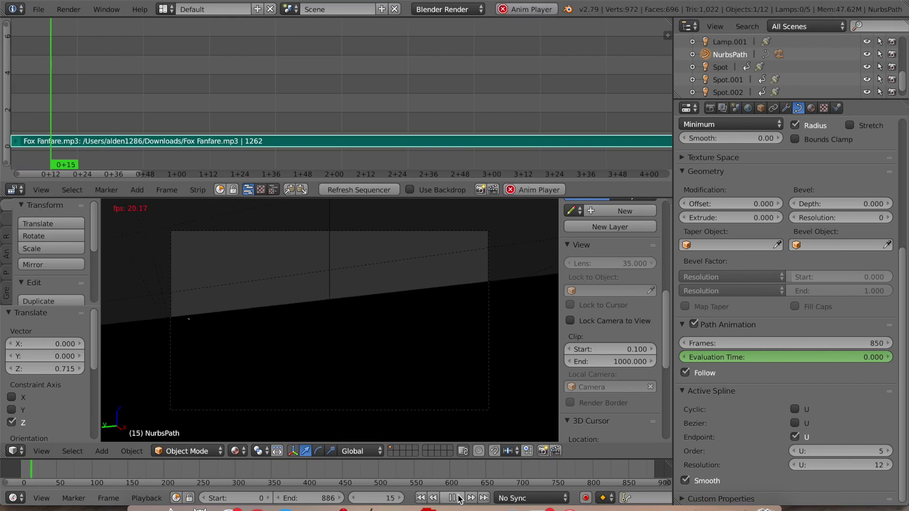
Set the 3D viewport shading to Solid and play the animation with the fanfare from frame 0 through the camera
right_click_drag(70, 141, 71, 104)
key("shift+Left")
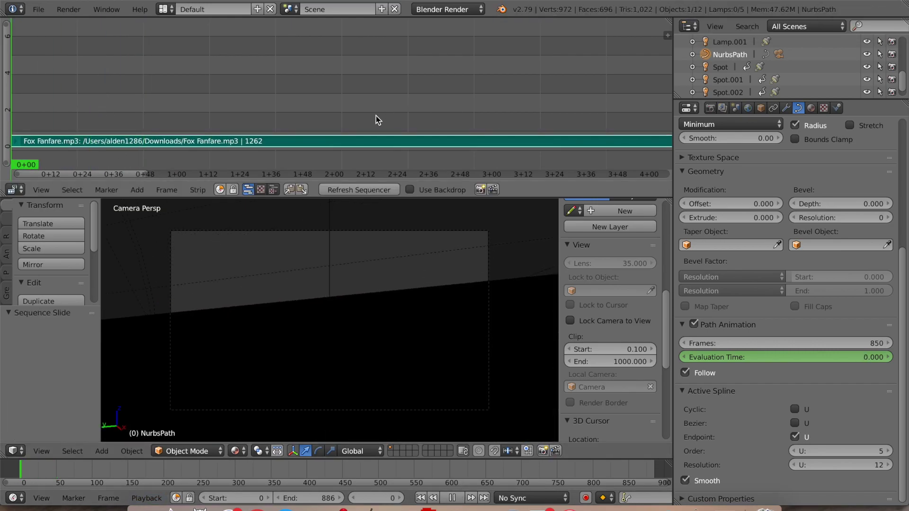
left_click(237, 453)
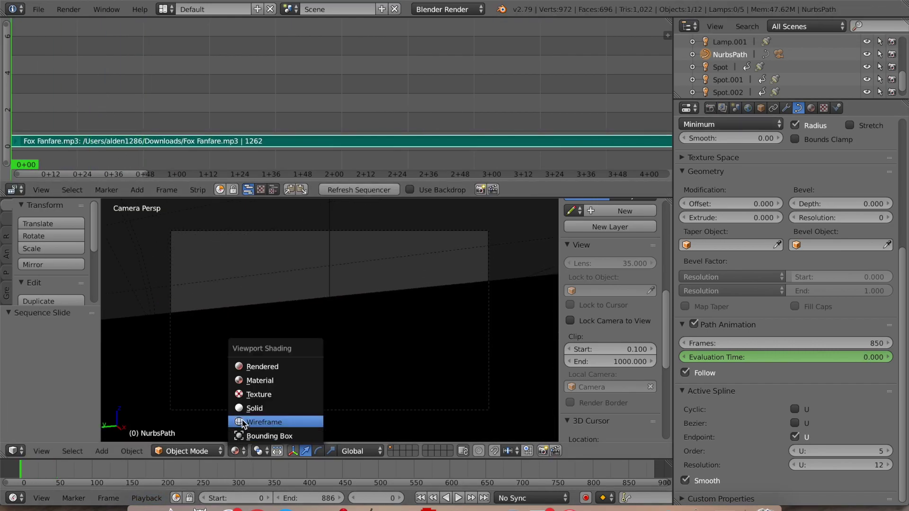
left_click(244, 420)
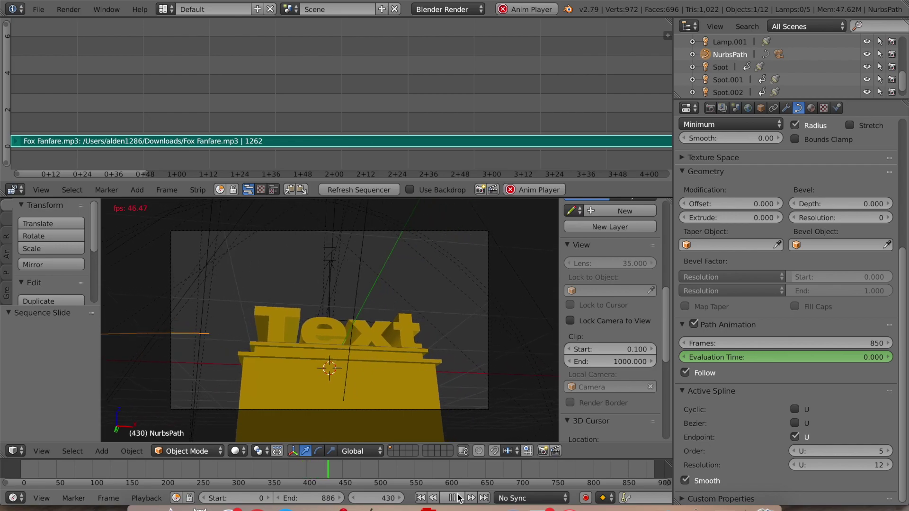
left_click(458, 499)
In Front view, move the NURBS path's outermost control point up and across to the opposite side of the text
left_click(41, 451)
left_click(59, 368)
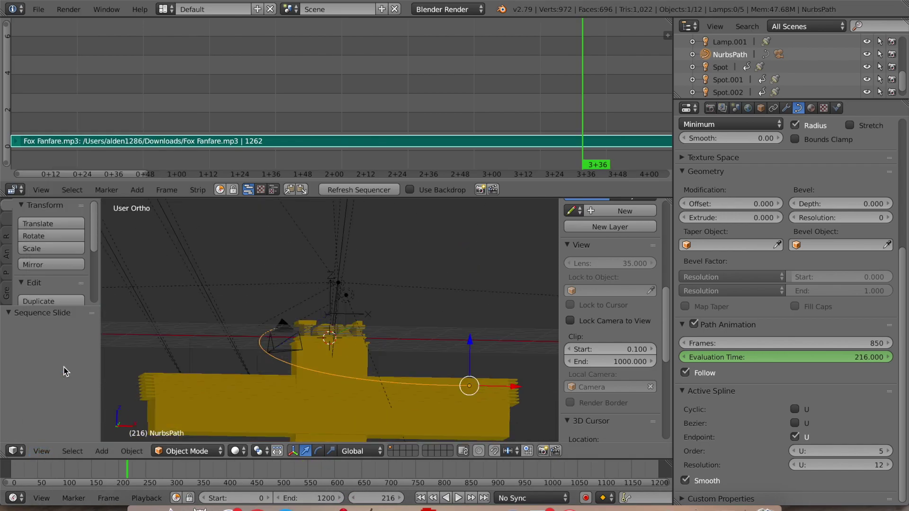
key("Tab")
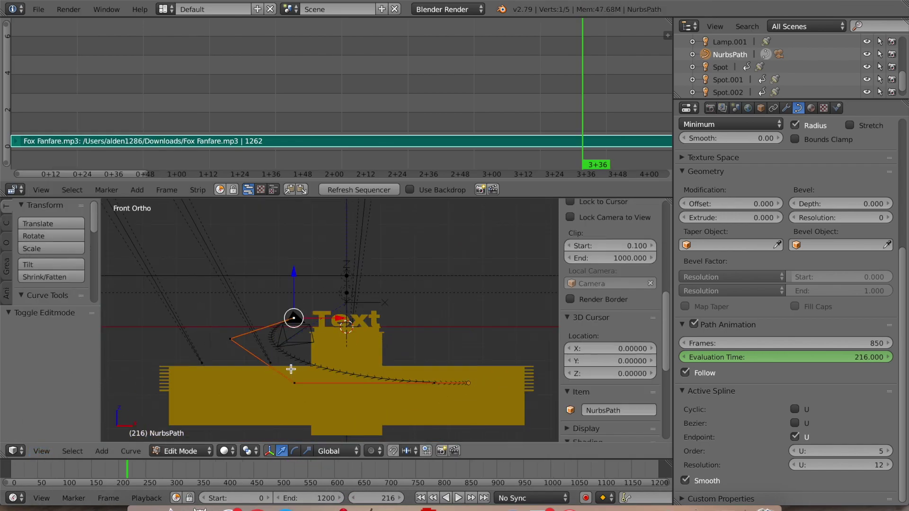
right_click(239, 338)
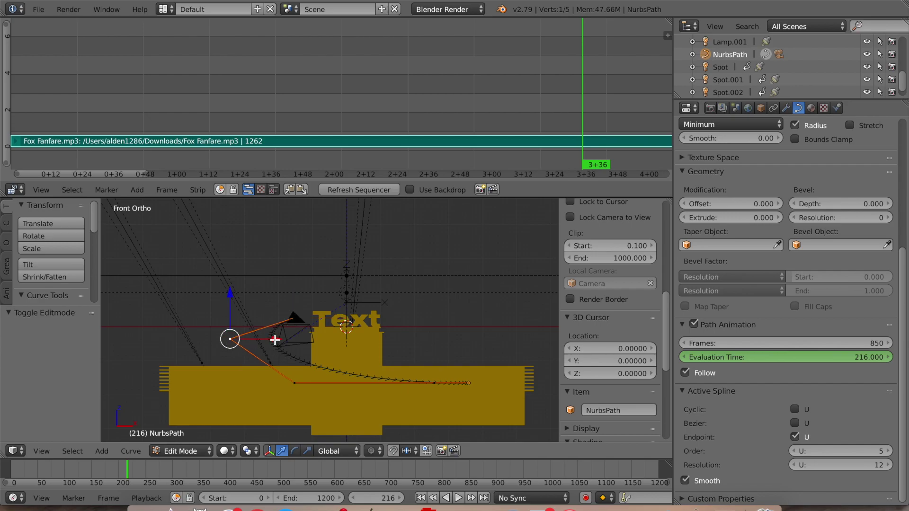
left_click(105, 208)
key("Tab")
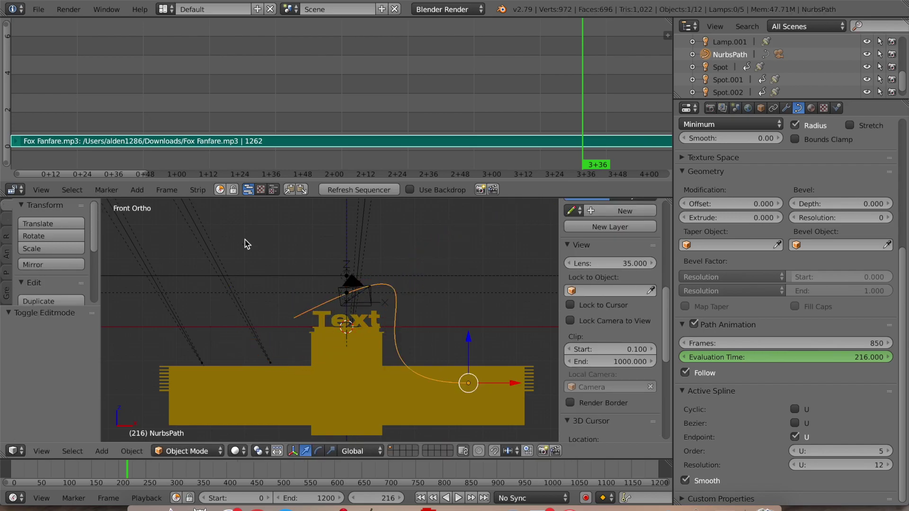
Return to Camera view and play the animation from frame 0 to review the reshaped path
middle_click_drag(257, 251, 258, 264)
left_click(40, 452)
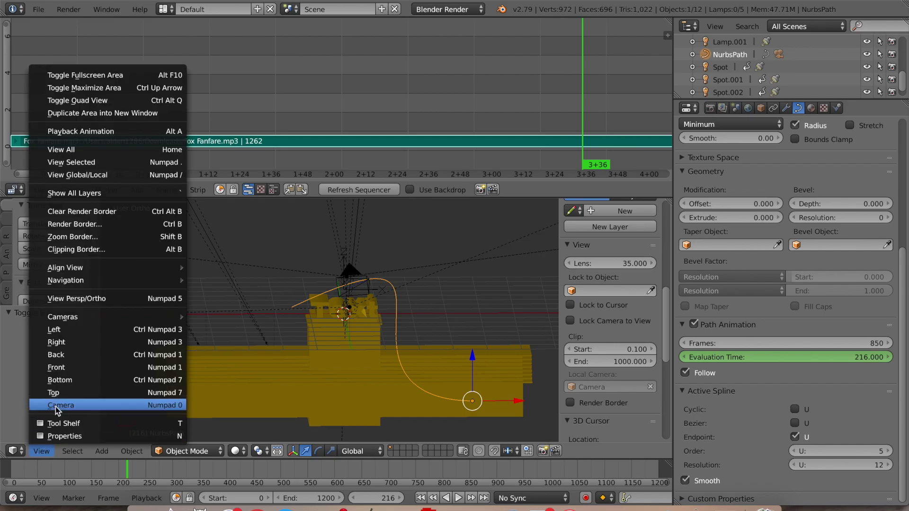
left_click(55, 406)
left_click(3, 470)
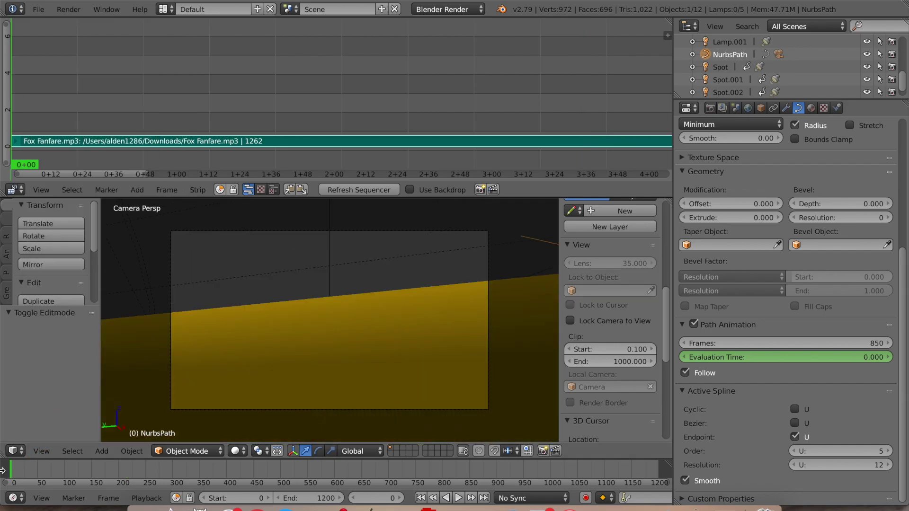
left_click(459, 499)
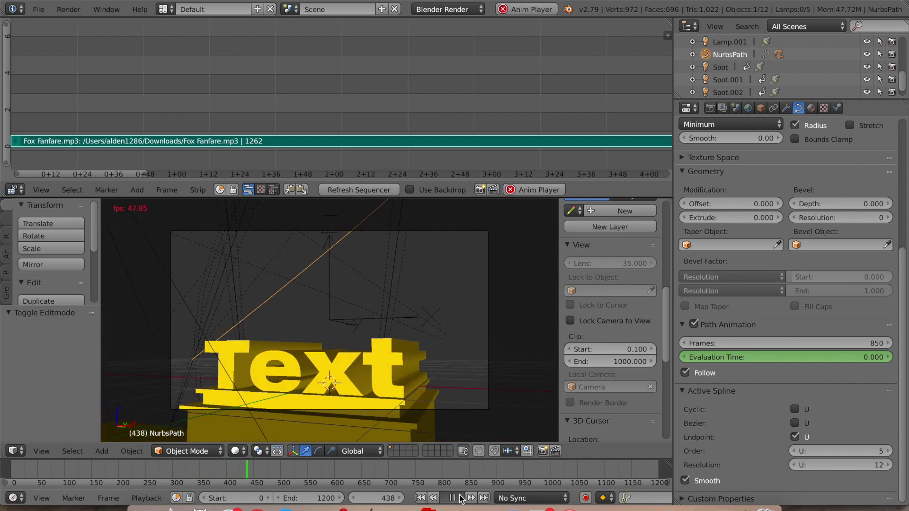
left_click(460, 496)
At frame 859, in Front view, move the path's raised control point down so the curve dips below the base
left_click_drag(397, 472, 475, 479)
key("Tab")
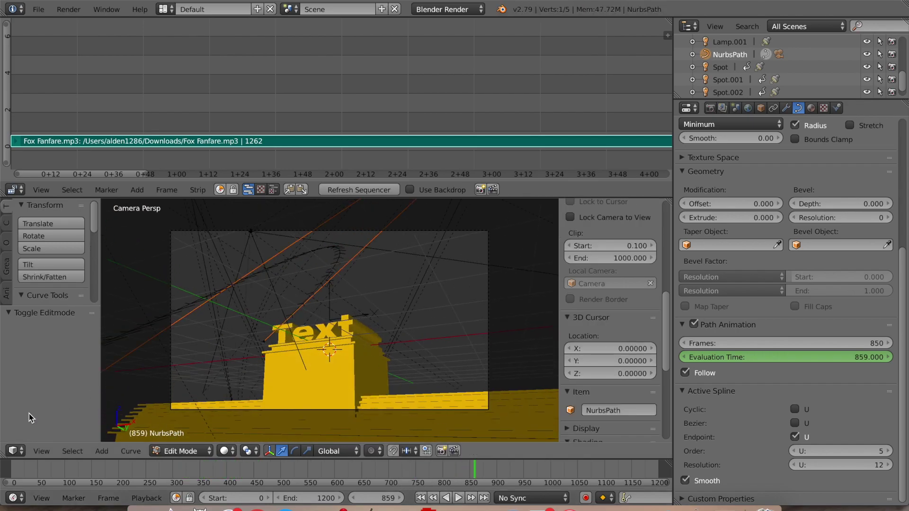
left_click(42, 451)
left_click(69, 367)
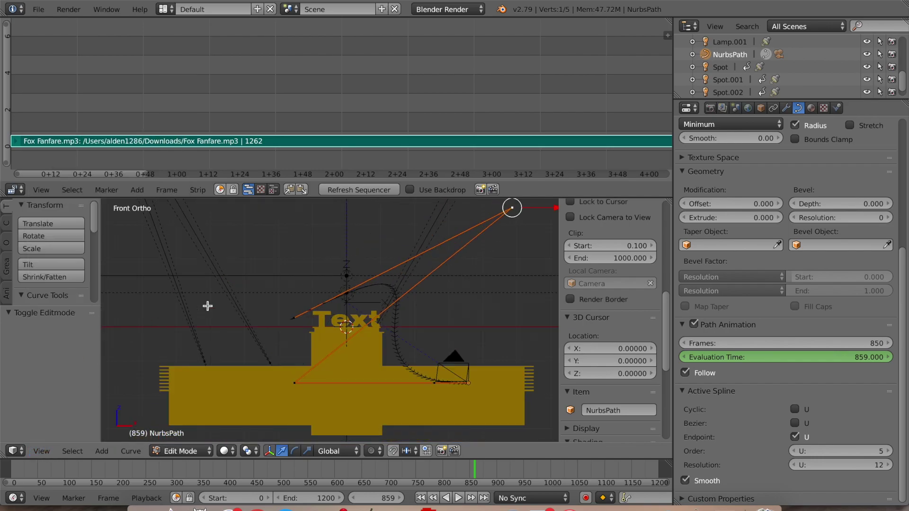
left_click(165, 397)
key("Tab")
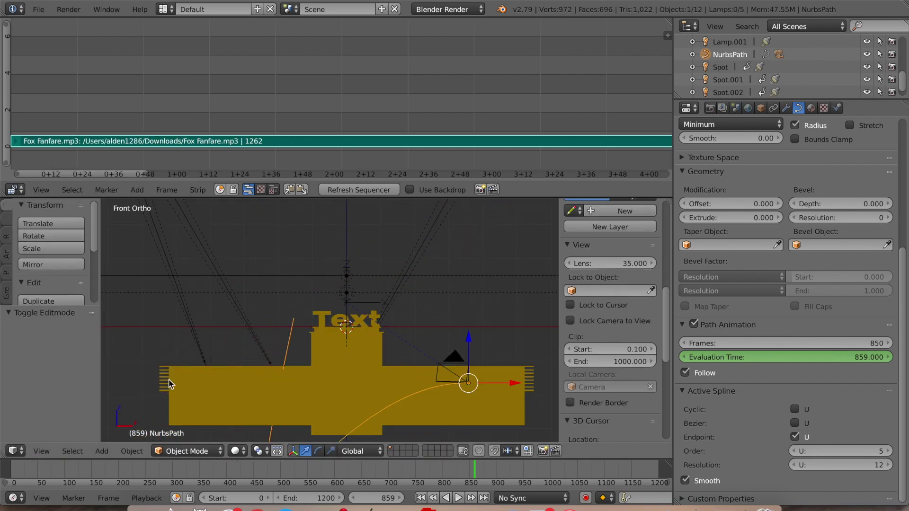
Play the animation from frame 0 through the camera to check the lowered path
left_click(40, 450)
left_click(50, 401)
key("shift+Left")
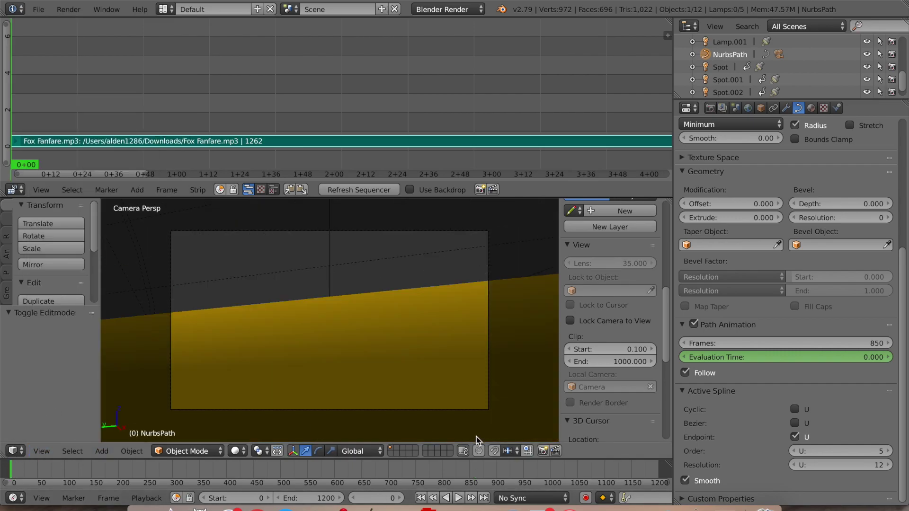
left_click(458, 498)
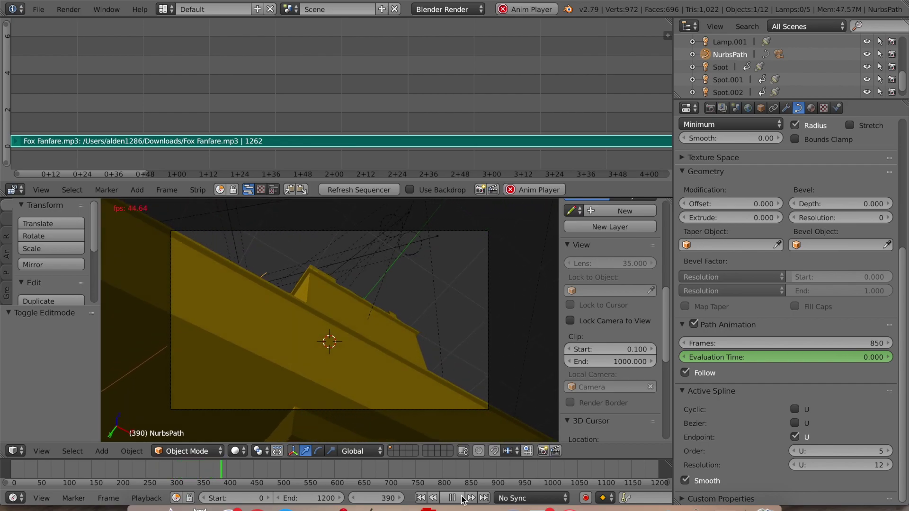
left_click(462, 499)
Return to Front view and undo the recent changes to the path's control point
left_click(41, 451)
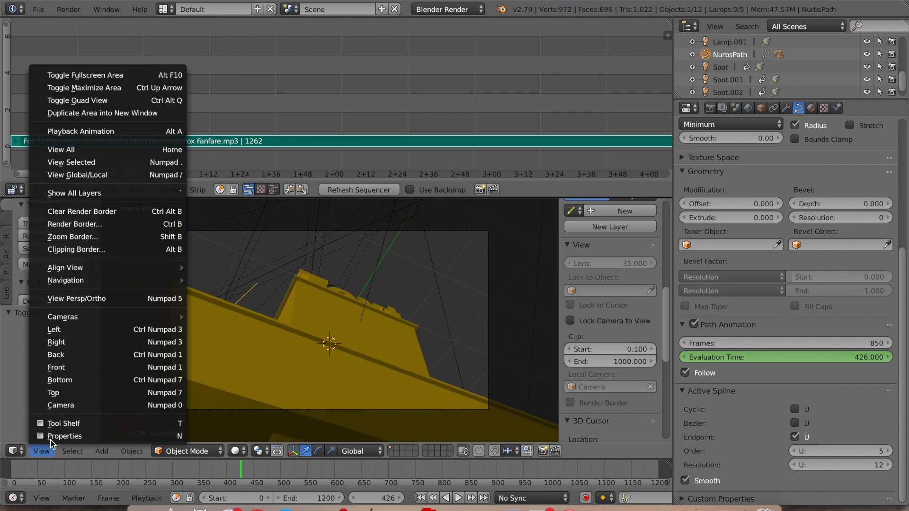
left_click(77, 368)
key("ctrl+z")
key("ctrl+z")
key("ctrl+z")
key("ctrl+z")
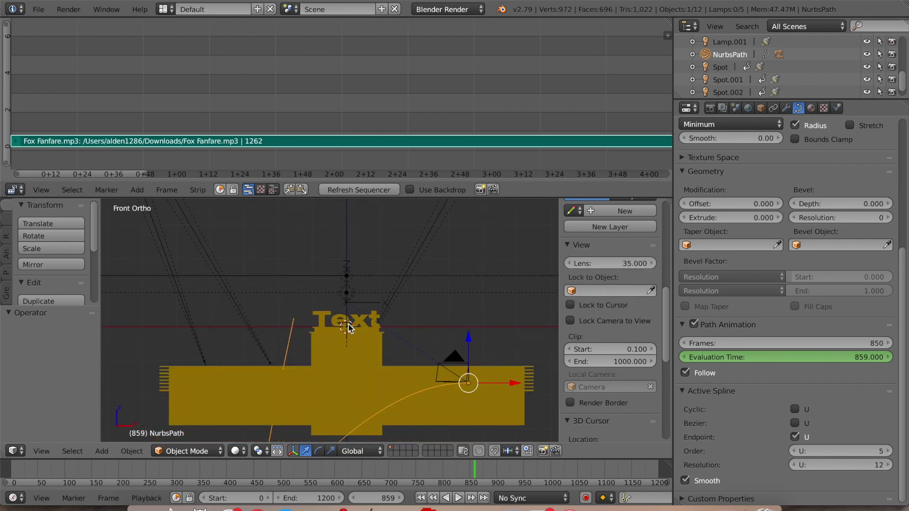
Raise the path's outermost control point about 1.929 along Z in Front view and shift the adjacent lower point outward
left_click(37, 451)
key("Tab")
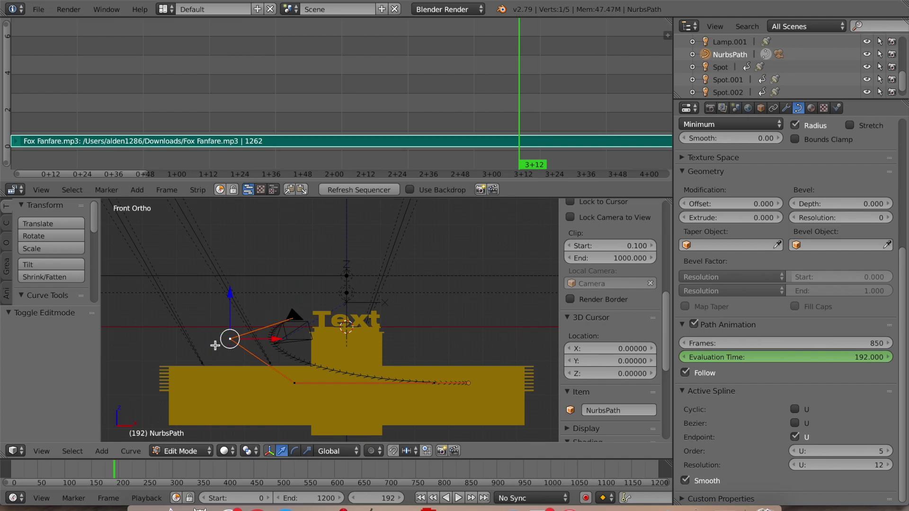
left_click_drag(242, 298, 240, 226)
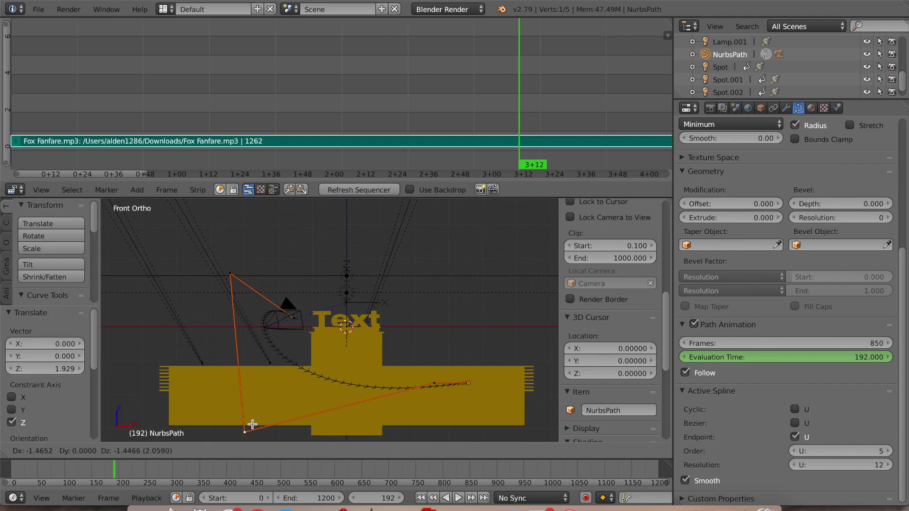
left_click(208, 384)
key("Tab")
Play the animation through the camera from frame 0 and replay it from about frame 300 to check the new path
left_click(42, 452)
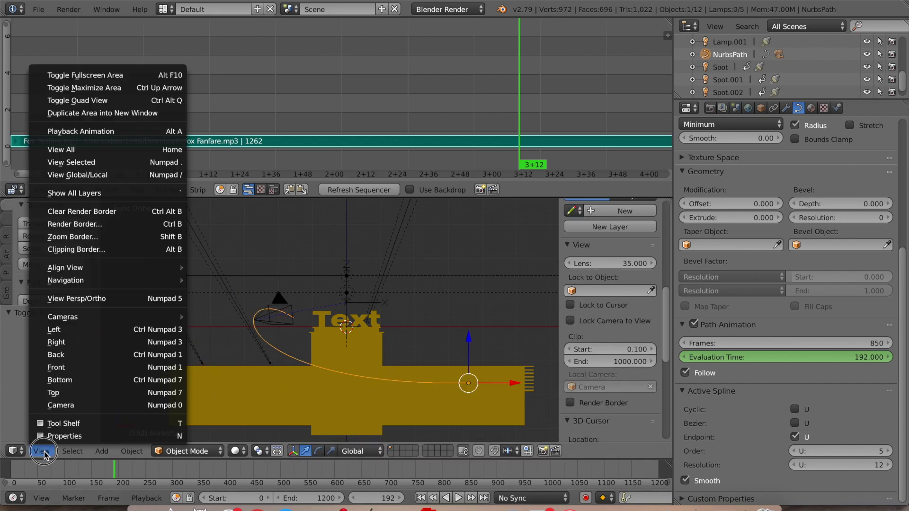
left_click(54, 404)
left_click_drag(15, 475, 2, 474)
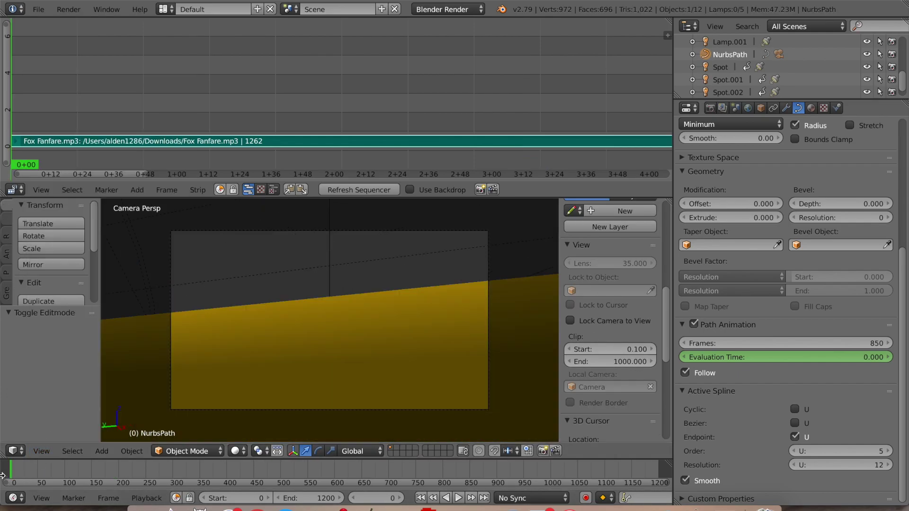
left_click(458, 498)
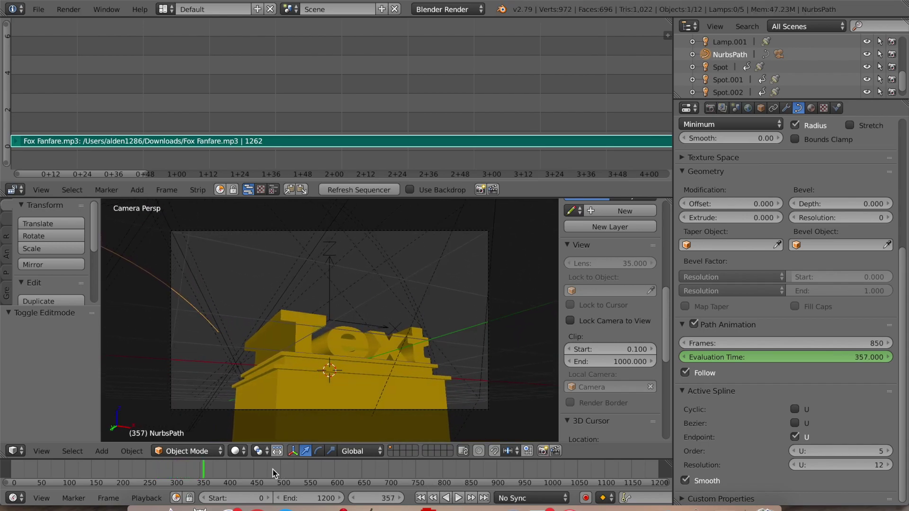
left_click_drag(181, 469, 177, 469)
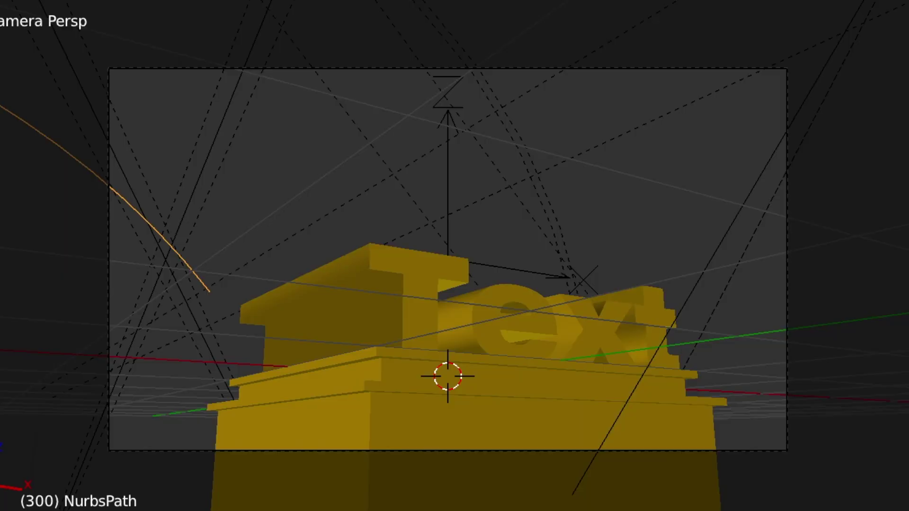
left_click(458, 498)
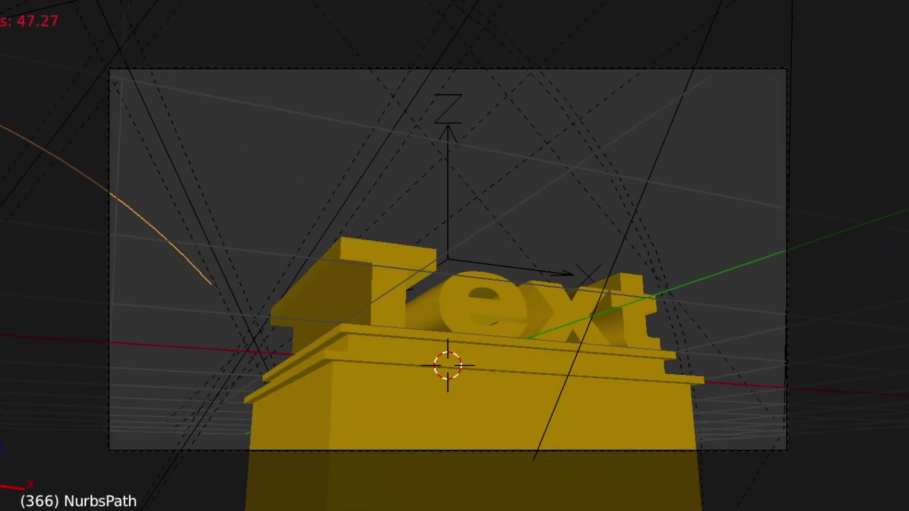